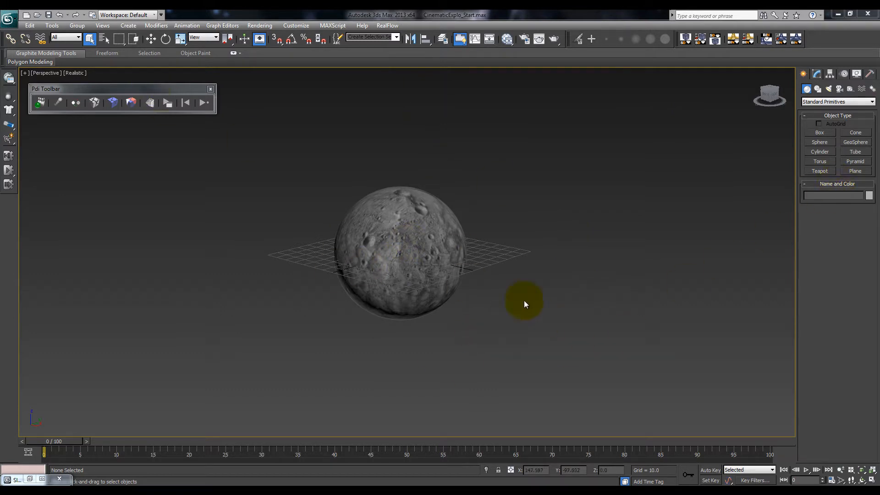
- Create a small sphere with a radius of about 3 beside the planet
click(820, 142)
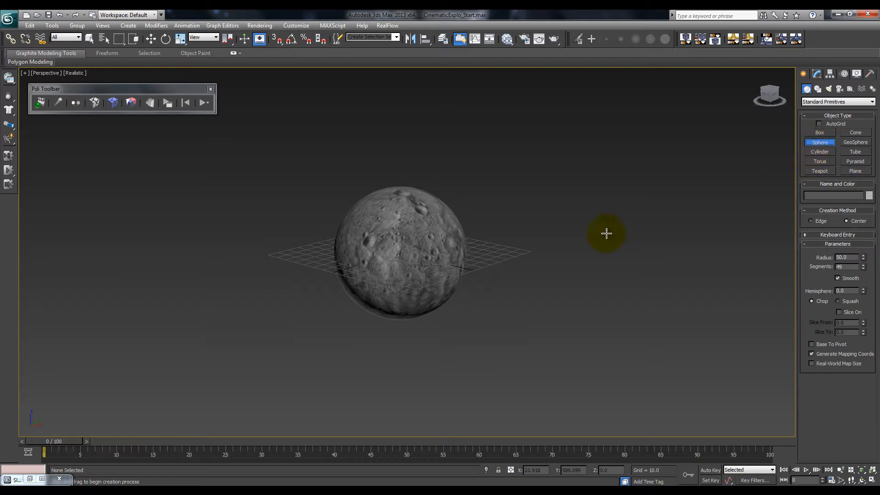
alt+middle_drag(575, 310, 547, 330)
mouse_move(444, 362)
alt+middle_down()
mouse_move(478, 355)
mouse_move(449, 364)
alt+middle_up()
drag(484, 376, 489, 378)
right_click(531, 360)
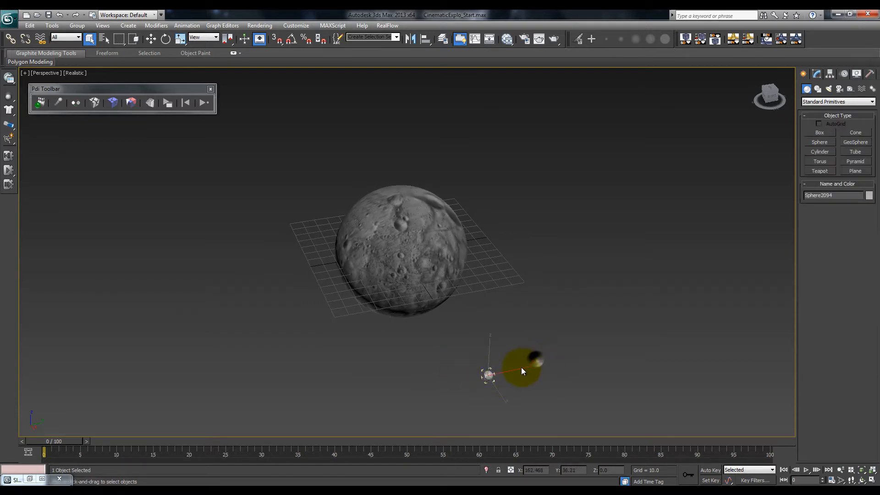
- Move the small sphere along the X axis away from the planet, to about X 175
alt+middle_drag(521, 367, 535, 324)
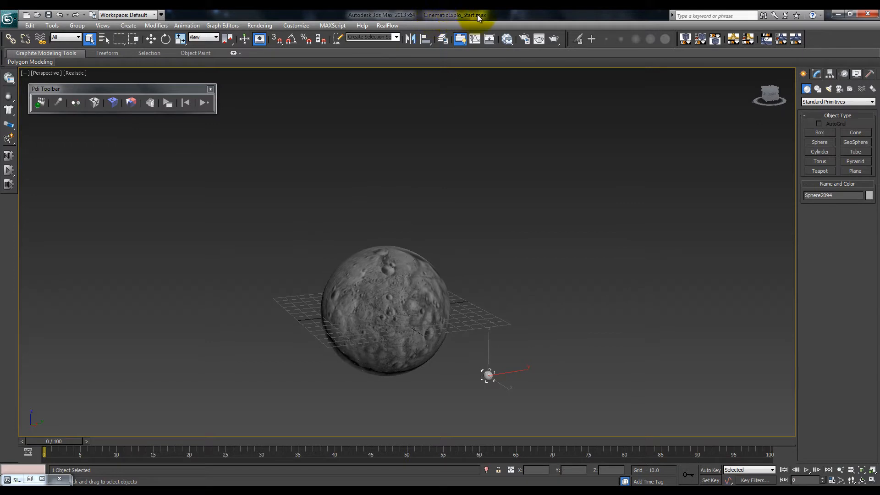
alt+middle_drag(546, 390, 567, 301)
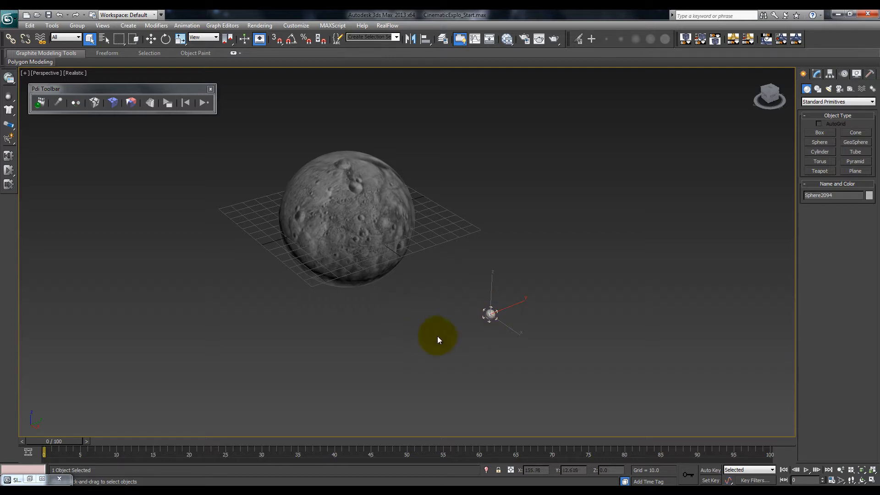
key(w)
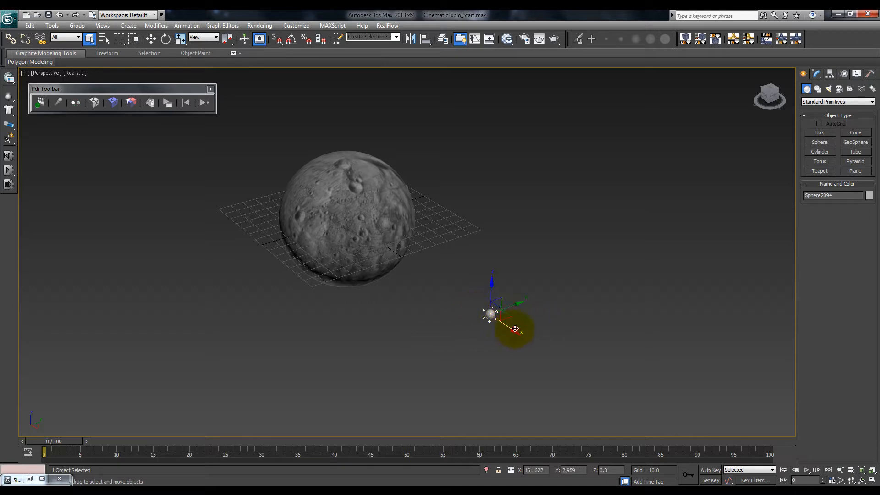
drag(513, 331, 525, 364)
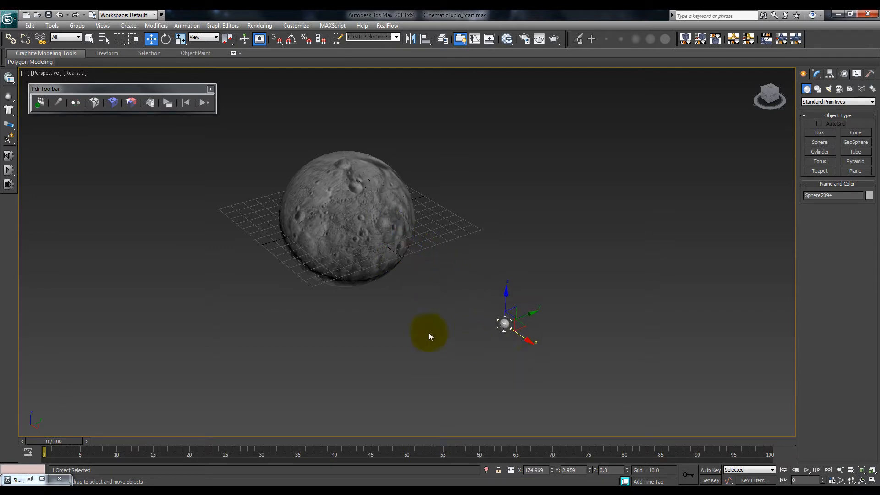
- Turn on edged faces in the perspective viewport and move the small sphere along X to about 137
click(75, 74)
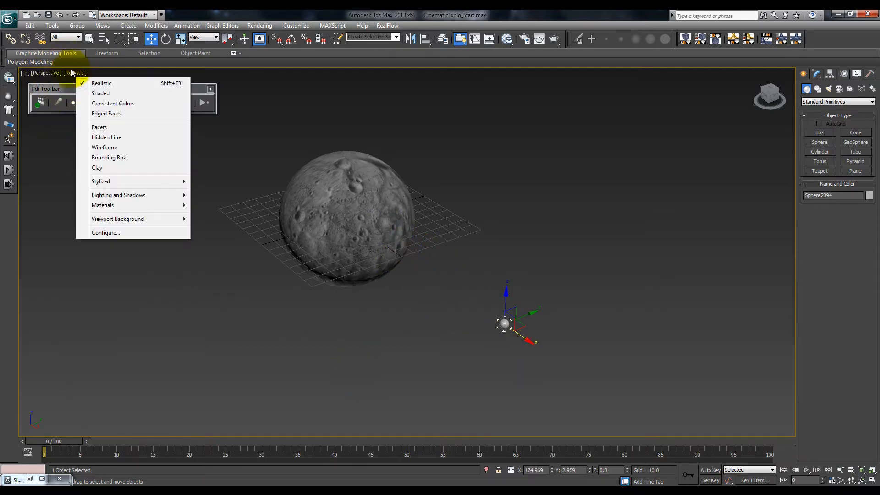
click(134, 114)
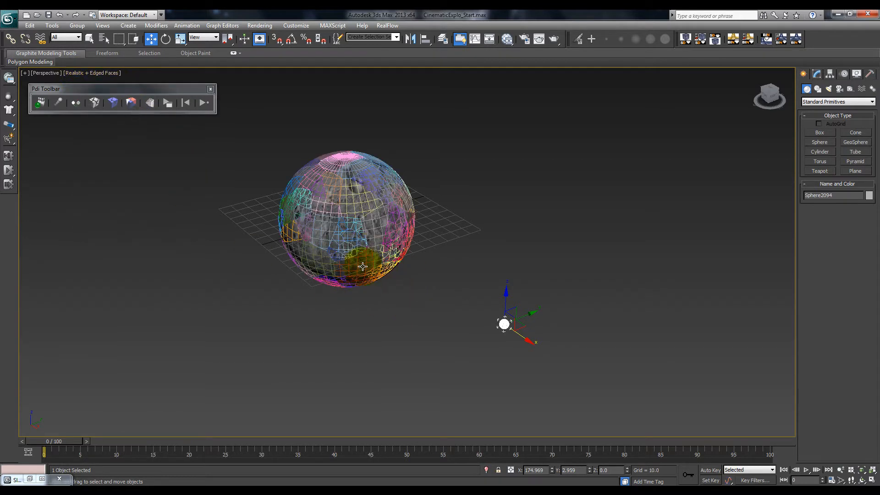
drag(530, 342, 492, 298)
- Set the small sphere's segments to 10 and move it away from the planet to about X 171
click(815, 73)
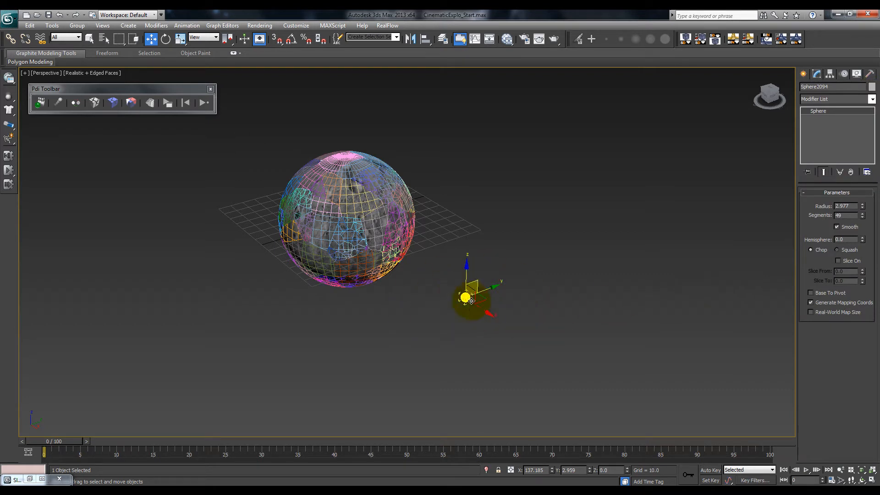
click(852, 217)
key(BackSpace)
key(BackSpace)
text(10)
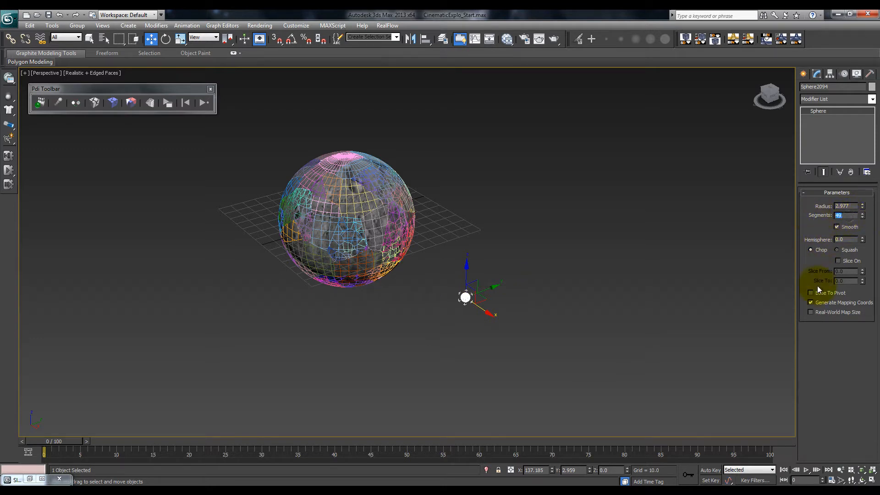
key(Return)
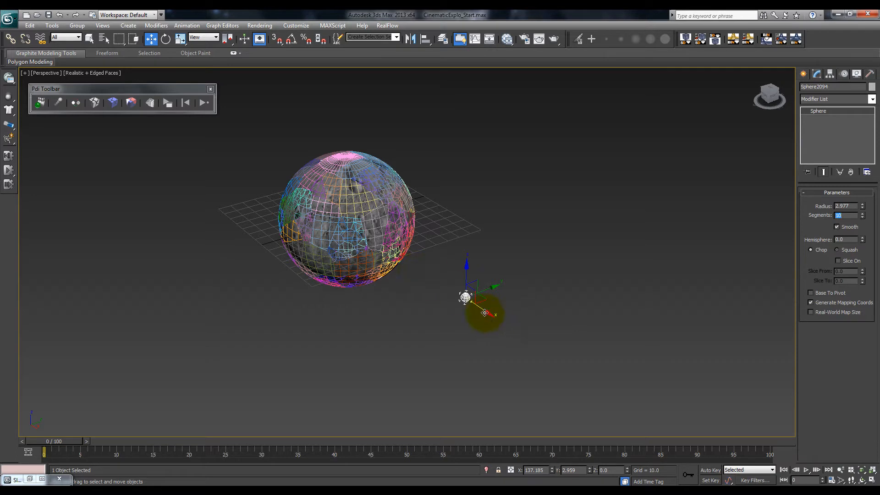
drag(508, 324, 595, 348)
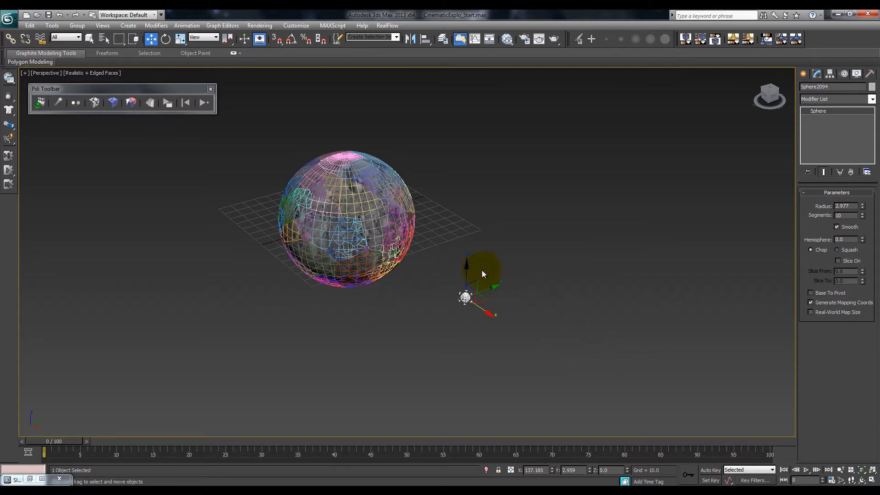
drag(486, 312, 508, 337)
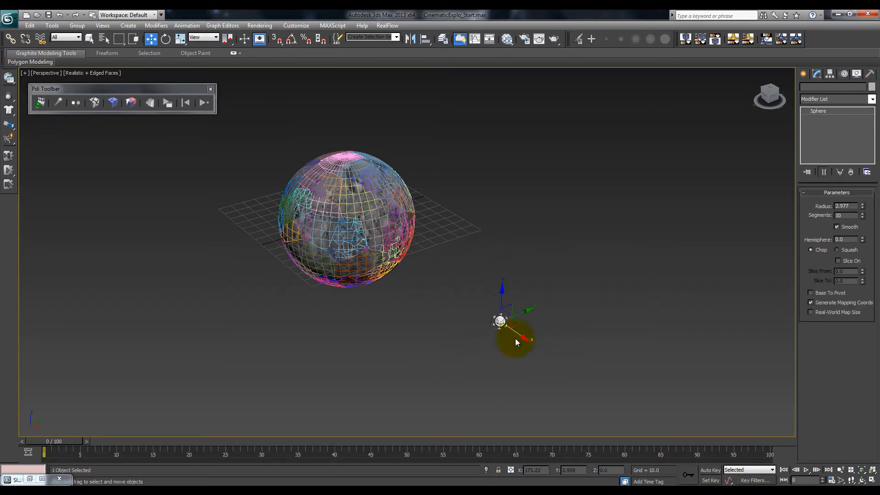
- Make the small sphere non-renderable in its object properties
right_click(497, 320)
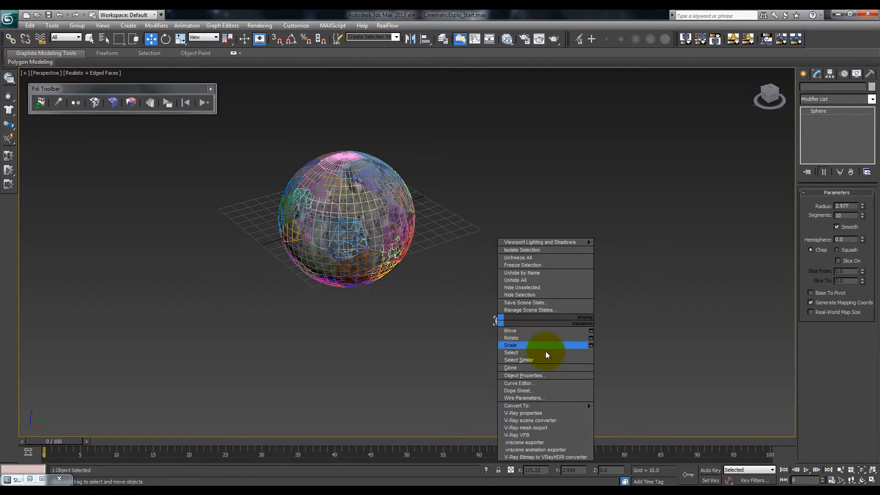
click(551, 376)
click(462, 235)
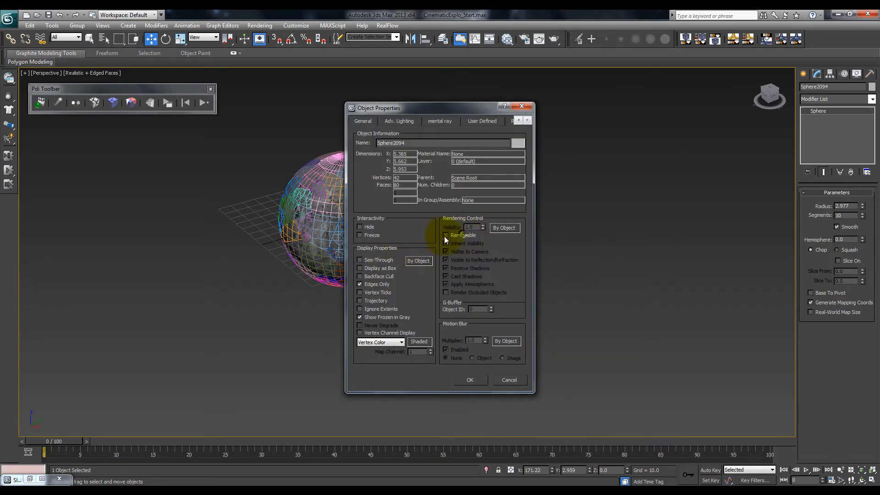
click(471, 380)
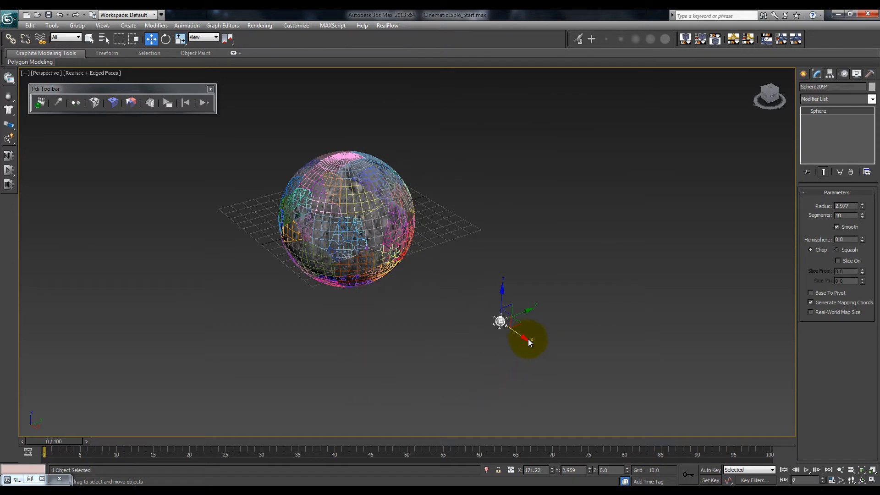
- Move the small sphere slightly farther out to about X 178 and render the perspective view
drag(523, 339, 531, 343)
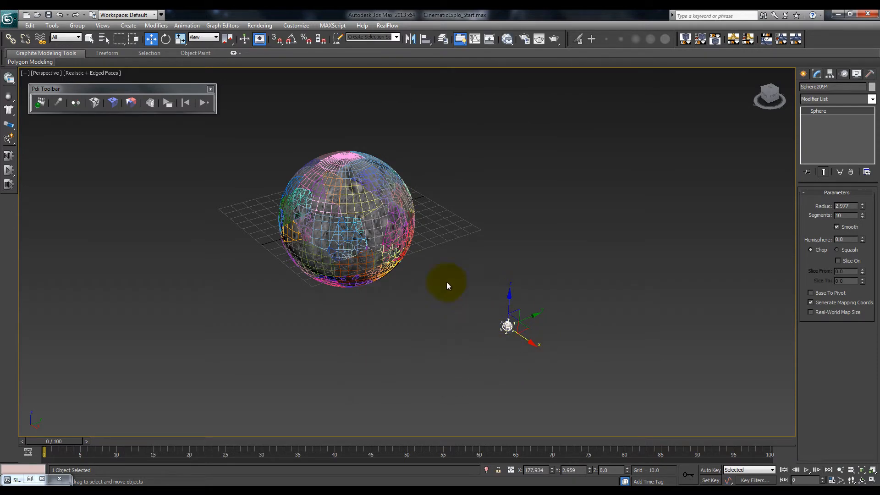
click(258, 26)
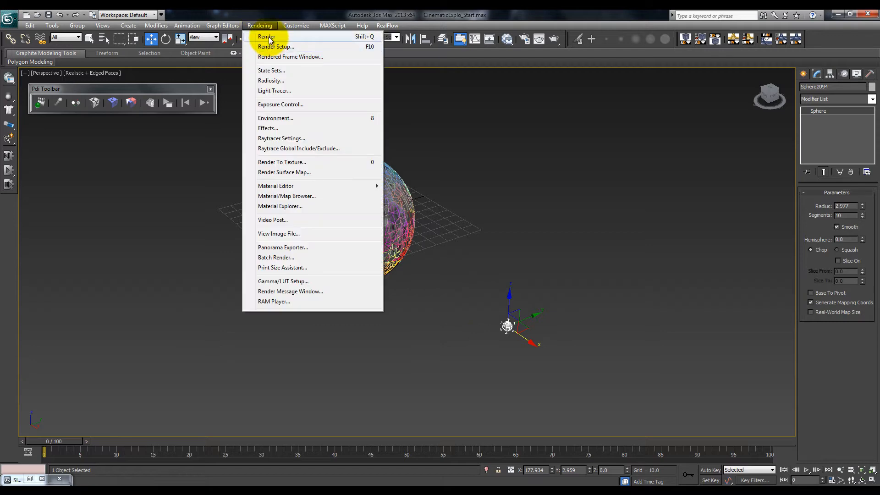
click(268, 36)
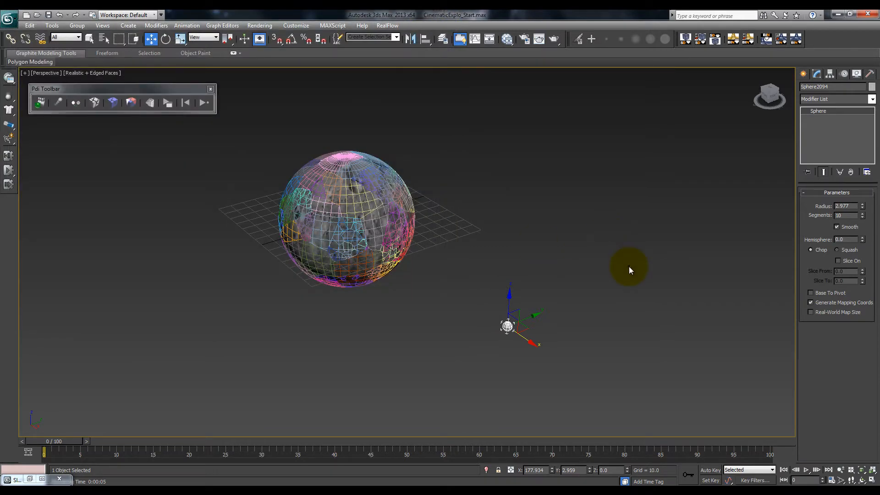
click(629, 265)
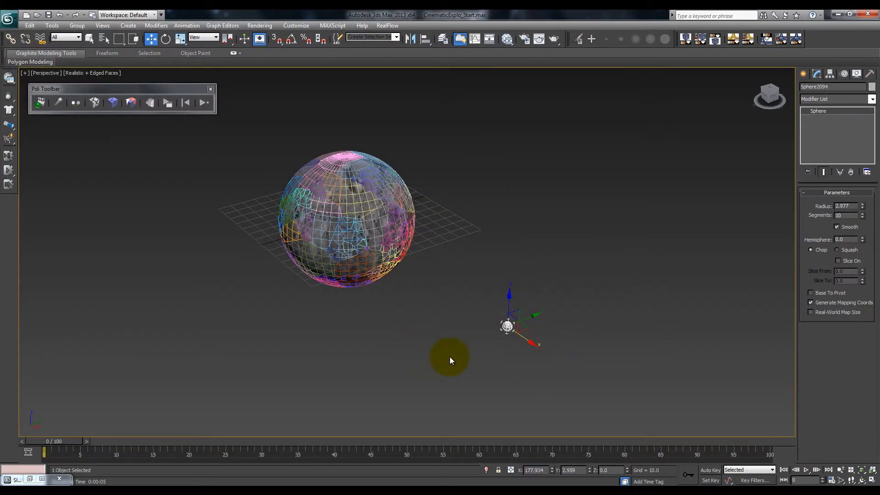
- With Auto Key on, animate the small sphere moving along X into the planet by frame 10, ending at about X 6
click(710, 470)
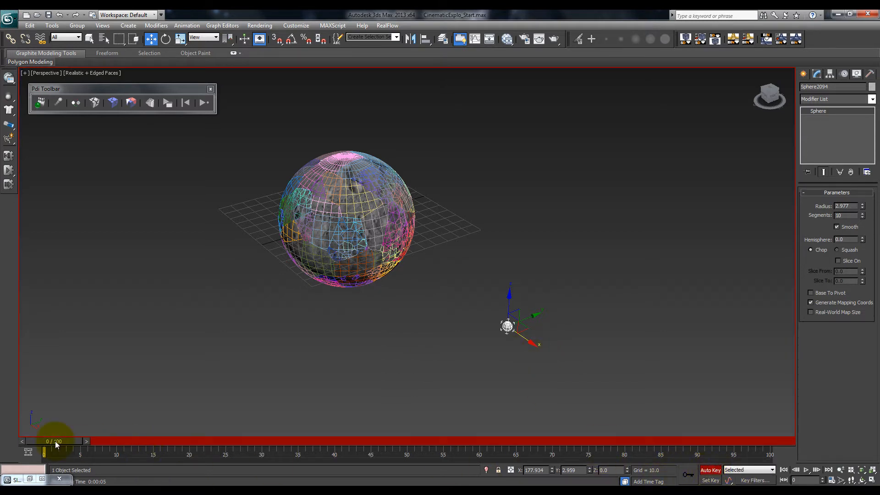
drag(55, 440, 125, 441)
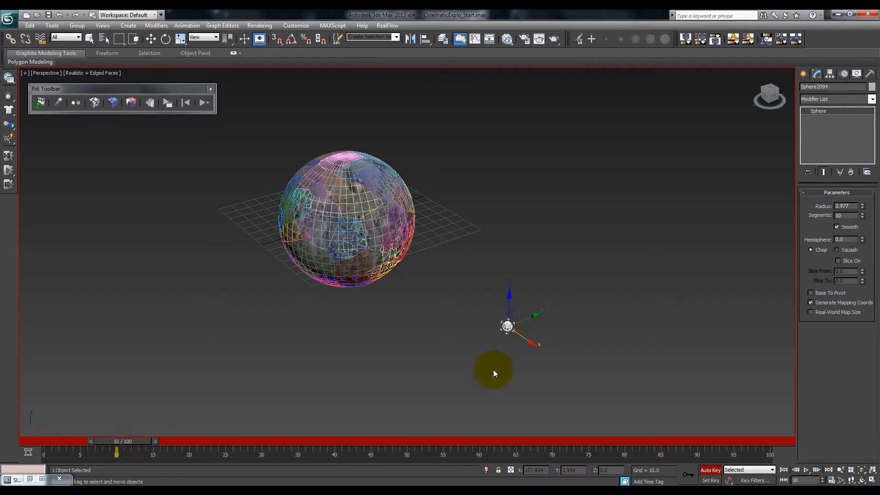
key(w)
drag(533, 343, 378, 235)
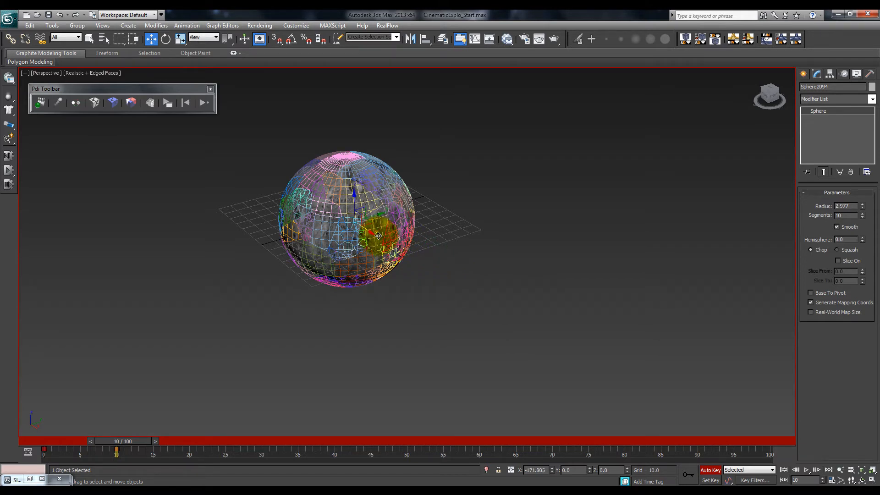
drag(377, 236, 378, 236)
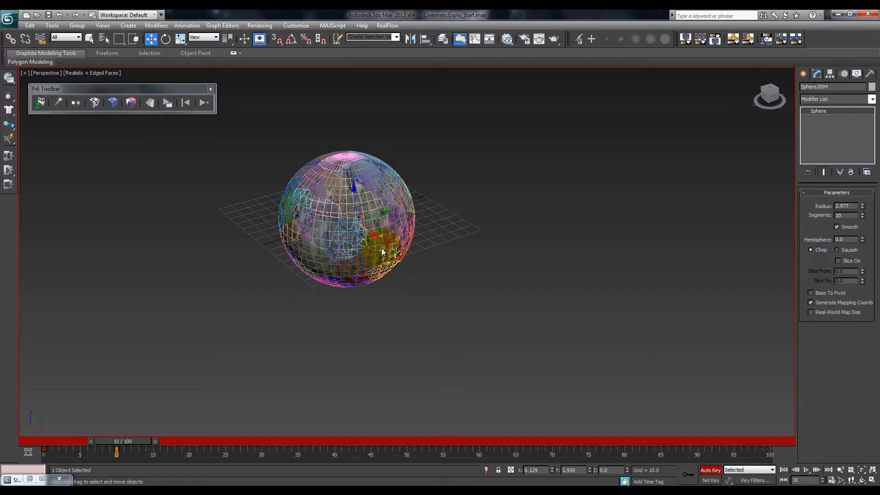
- Shift both of the small sphere's animation keys so they sit at frames 15 and 25
drag(121, 446, 36, 425)
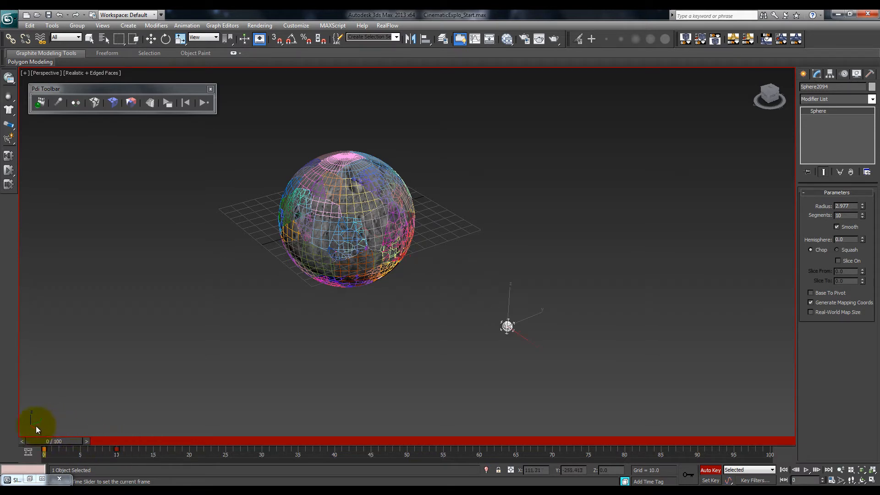
key(w)
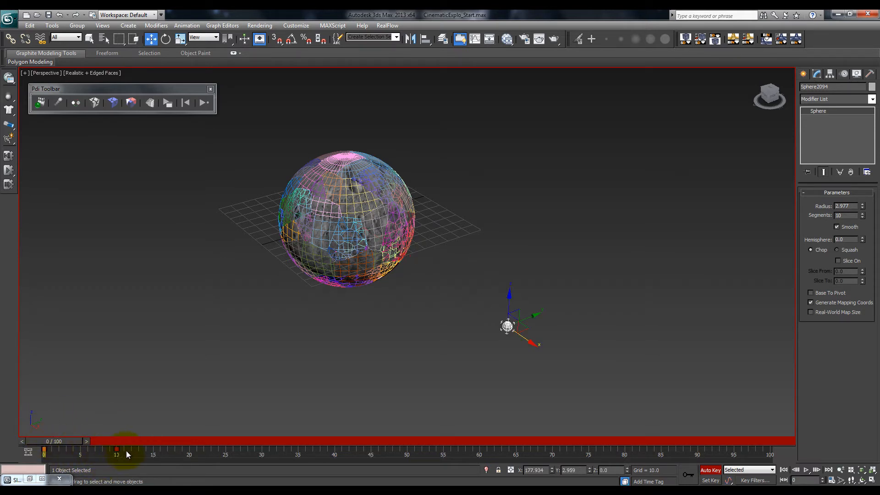
drag(125, 450, 39, 453)
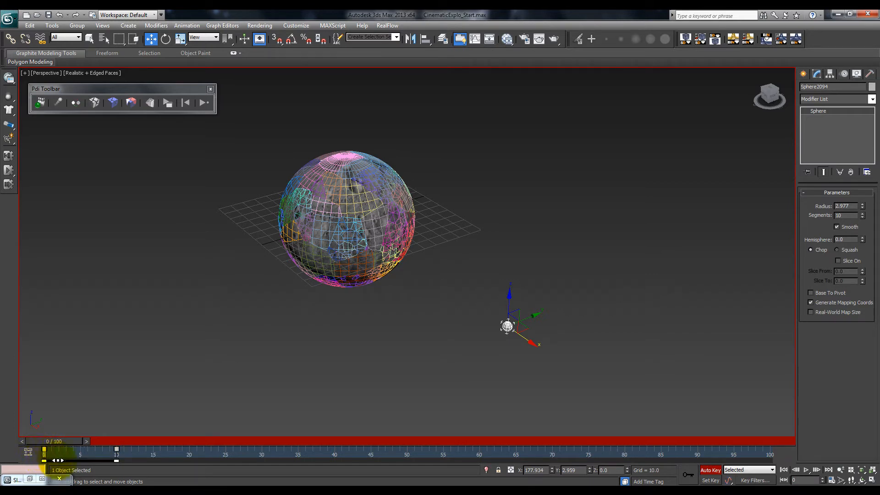
drag(44, 452, 153, 455)
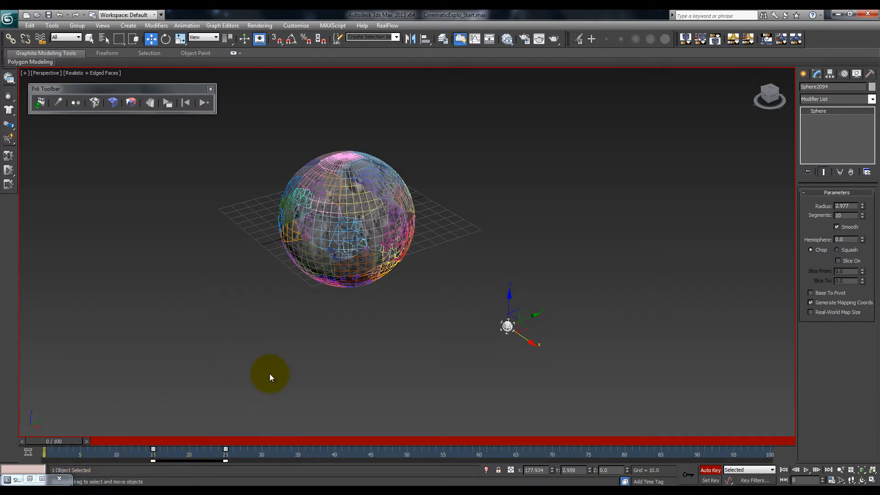
click(153, 449)
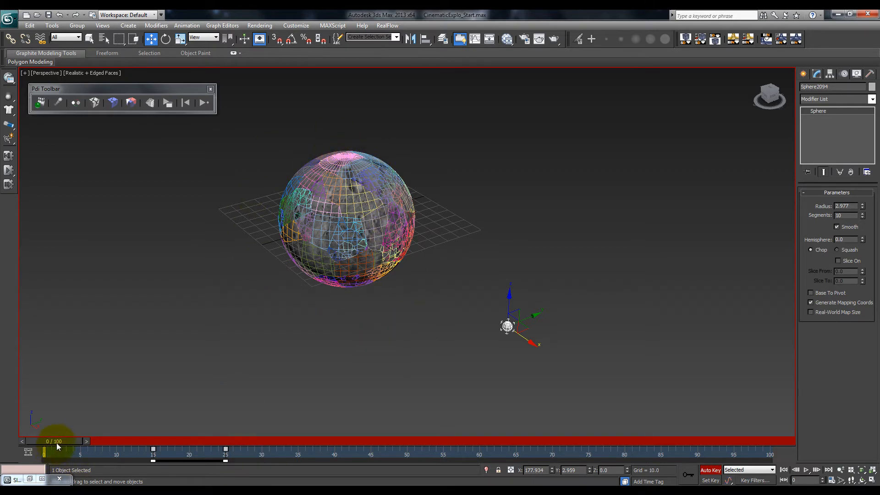
- Scrub through the timeline to review the small sphere's travel into the planet, returning to frame 0
drag(57, 442, 207, 443)
key(w)
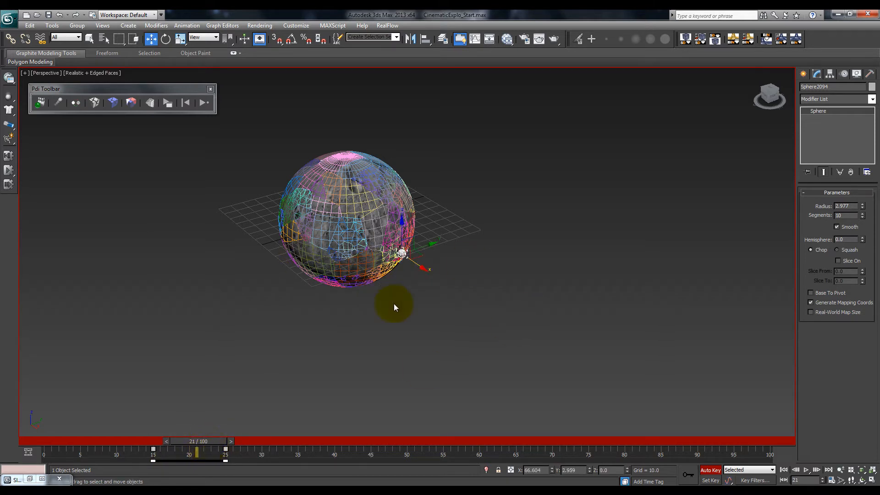
alt+middle_drag(441, 329, 438, 348)
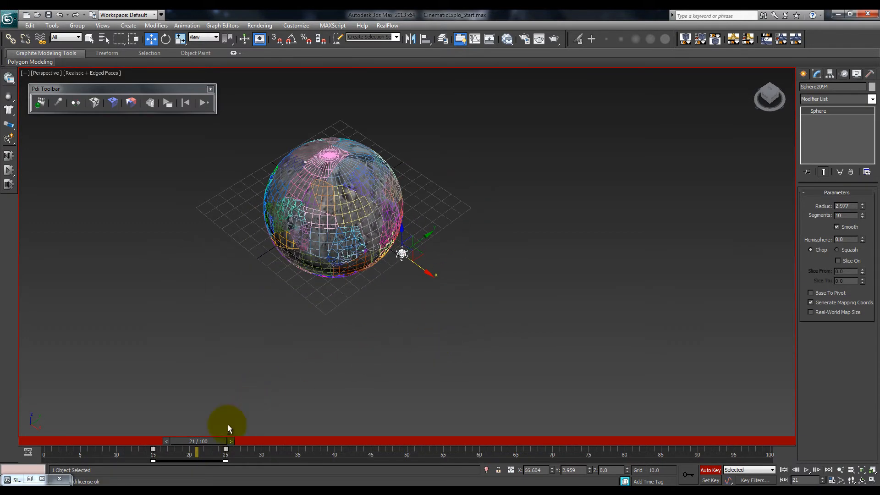
drag(216, 443, 78, 448)
key(w)
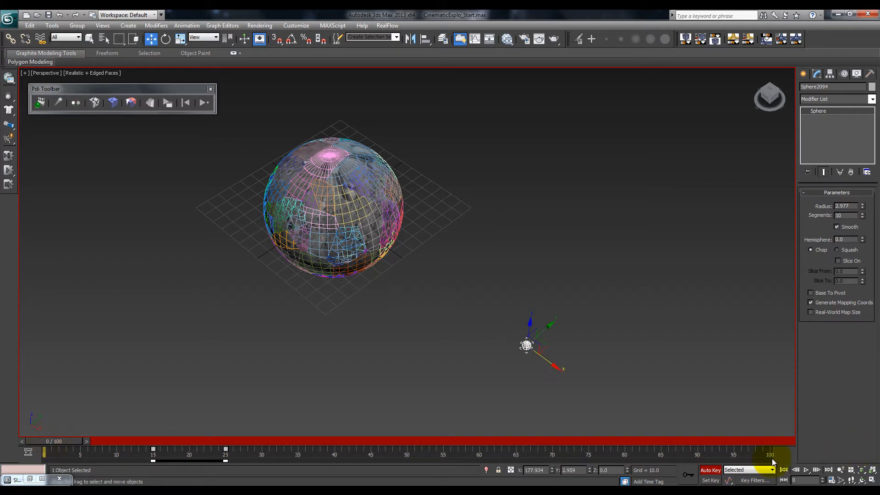
- Turn off Auto Key and extend the animation's end time to frame 200
click(710, 470)
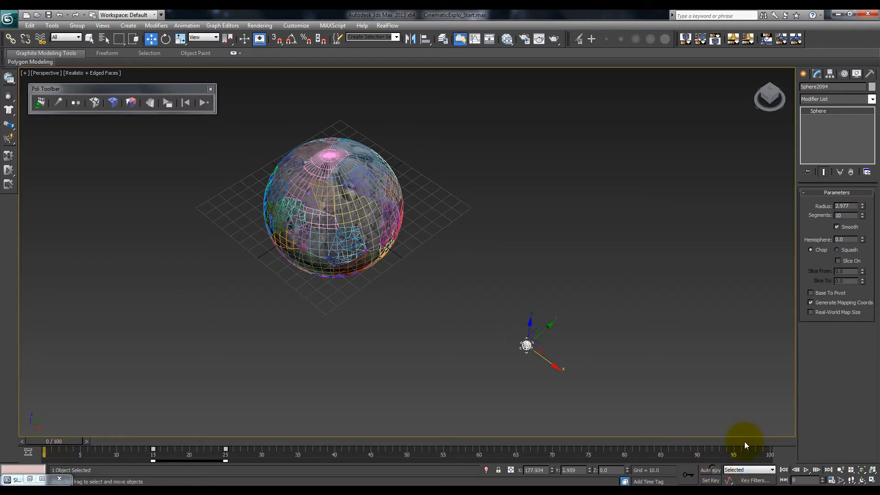
click(833, 481)
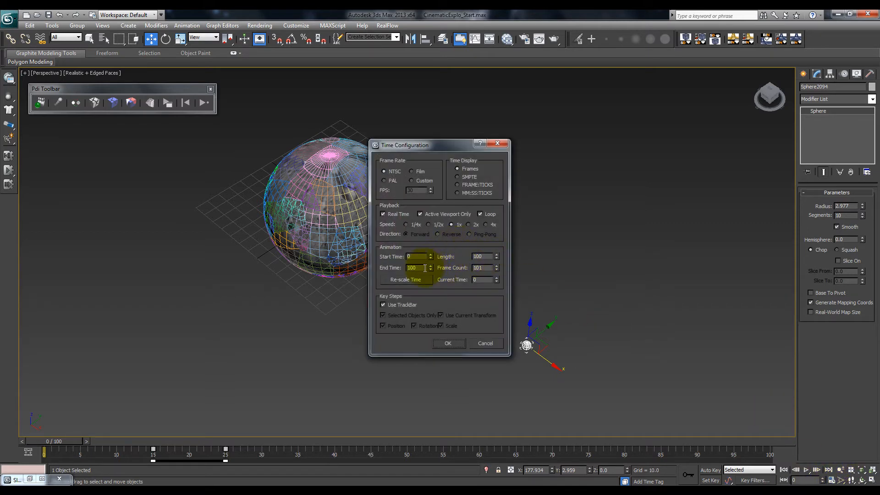
text(200)
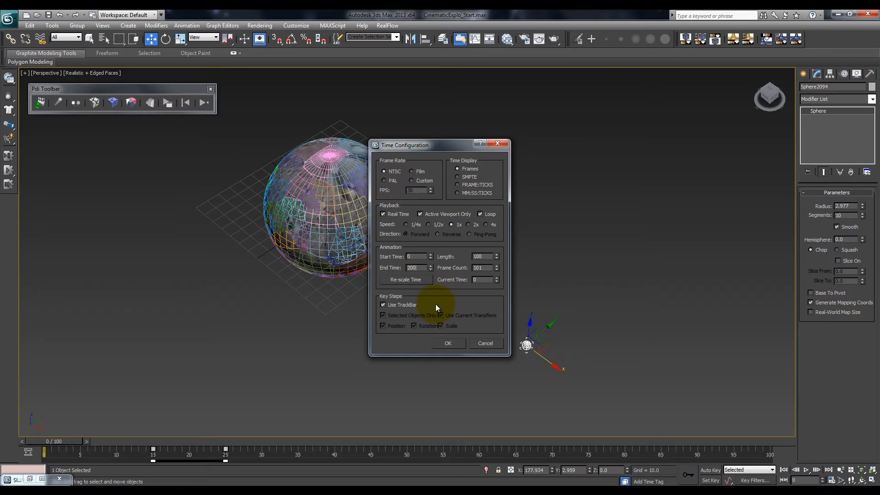
key(Tab)
click(448, 344)
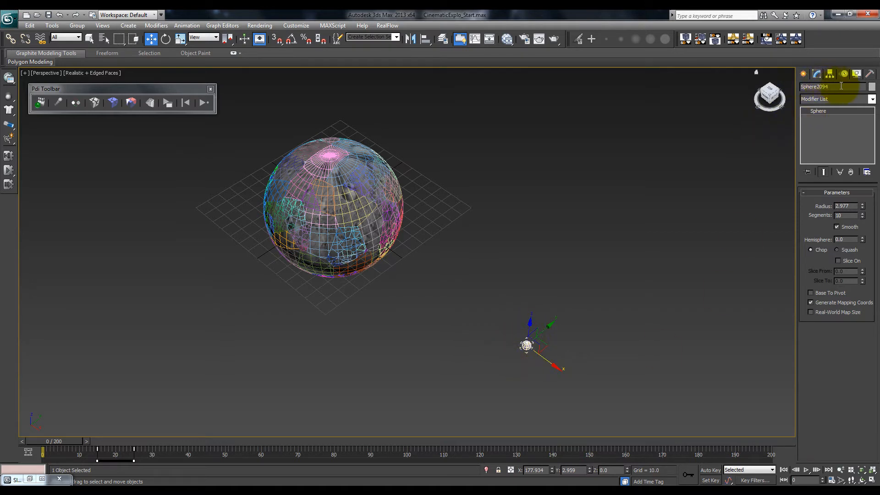
- Rename the small sphere Impact_Object and make it a Static Pdi body with the Animated option enabled
click(827, 86)
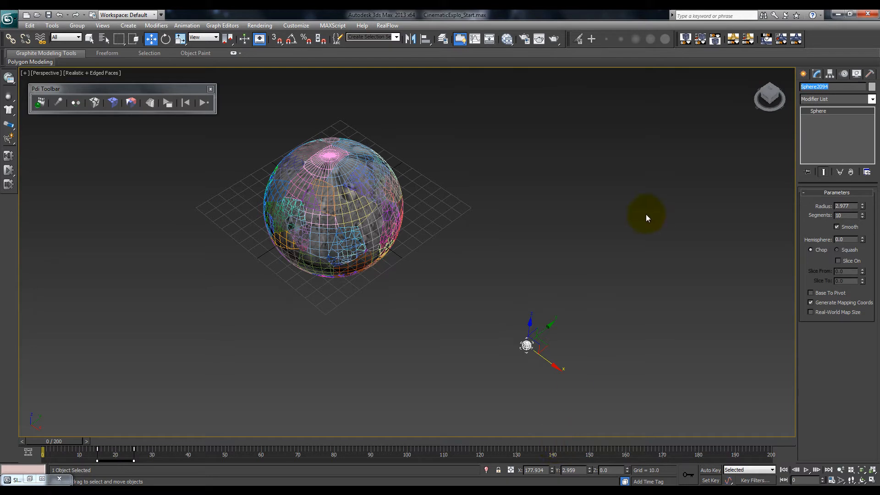
text(Impact_Object)
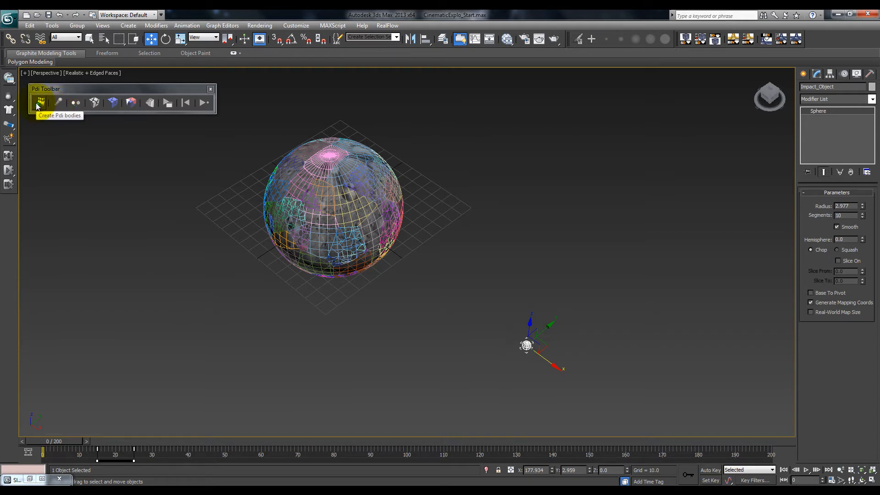
click(38, 105)
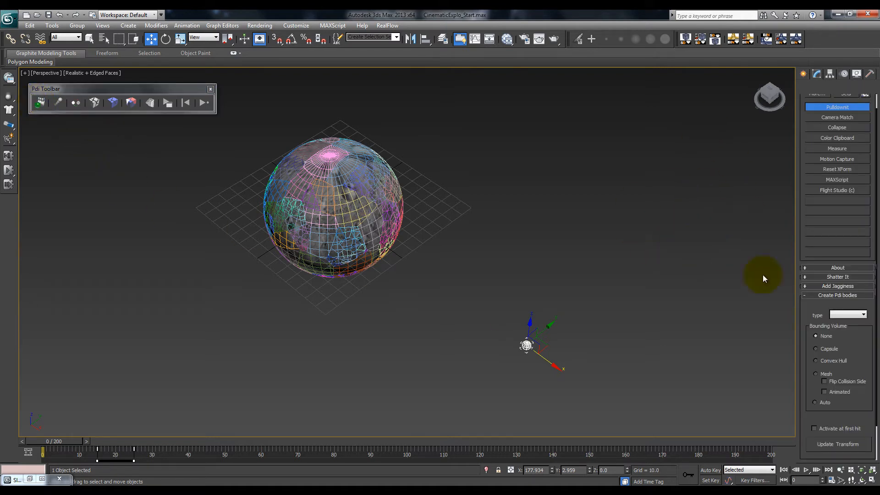
click(857, 315)
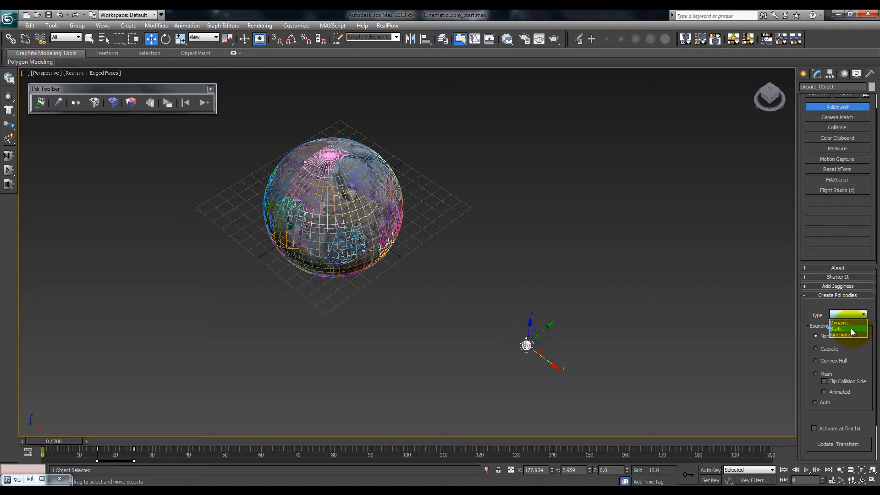
click(851, 329)
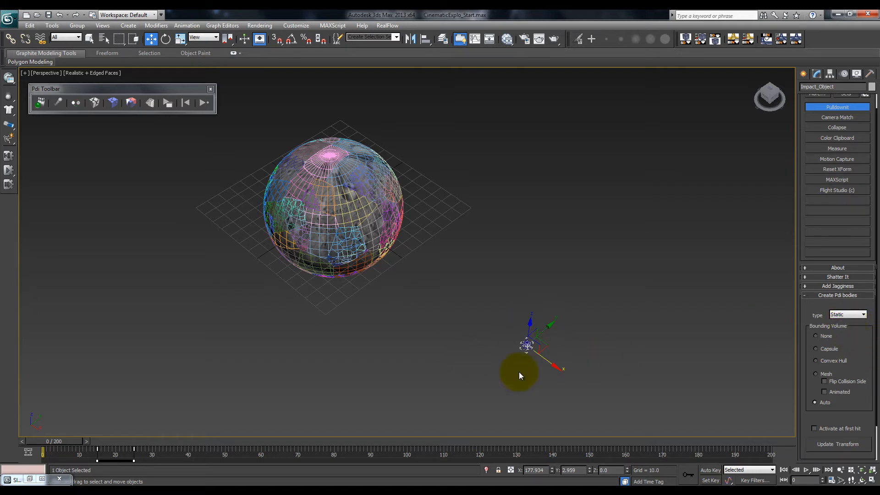
click(825, 392)
- Examine the impact sphere's dynamic properties, the basic and advanced fracture settings, and the simulation options
drag(864, 412, 860, 350)
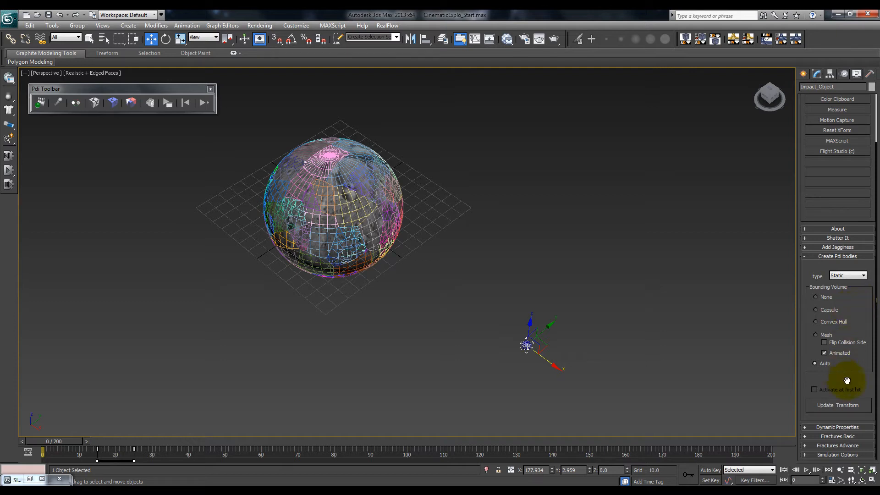
click(841, 427)
drag(821, 314, 824, 173)
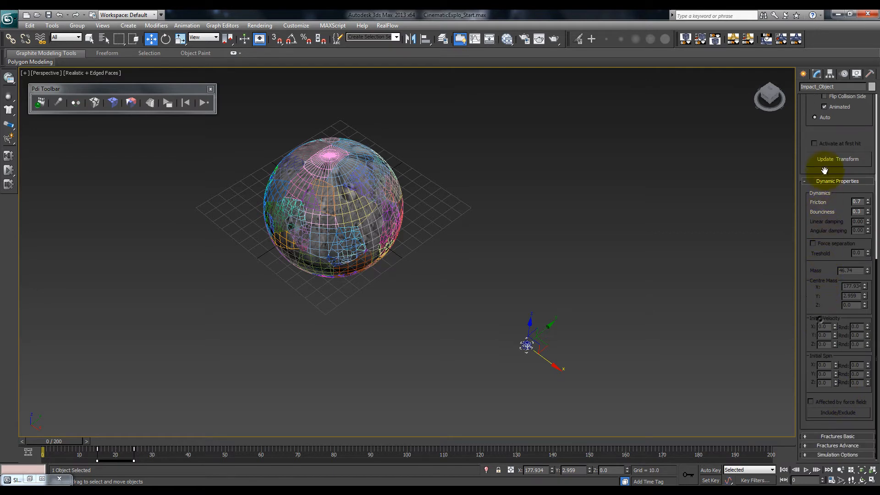
click(840, 437)
drag(801, 351, 810, 294)
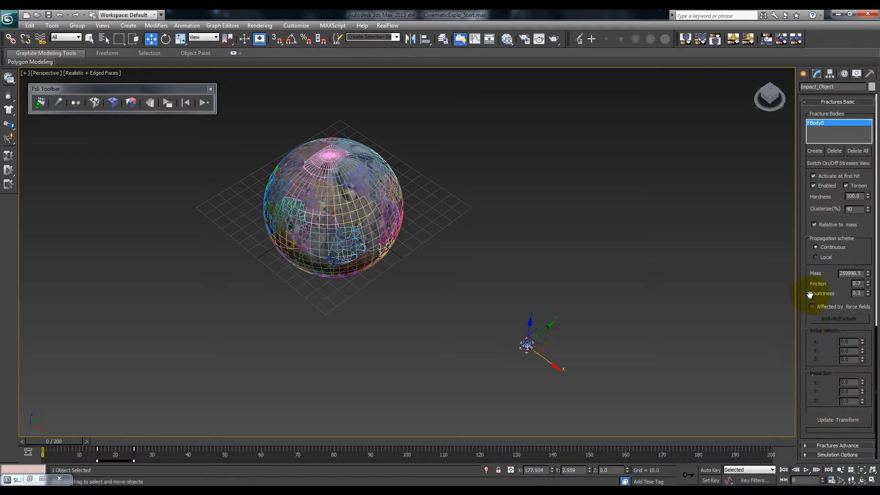
click(835, 445)
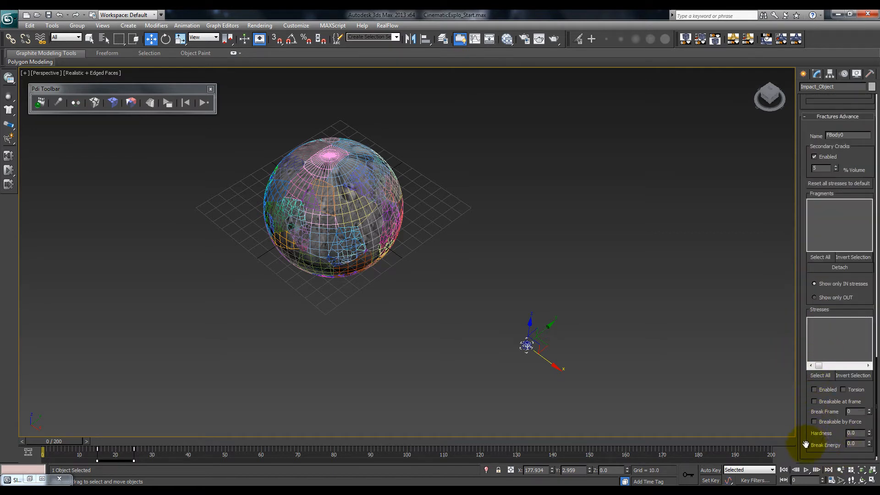
drag(806, 432, 805, 421)
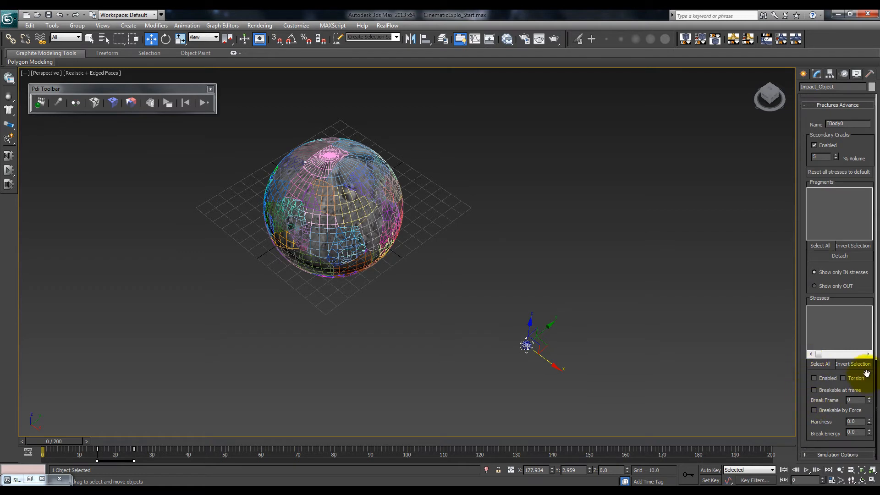
click(828, 453)
drag(823, 453, 832, 383)
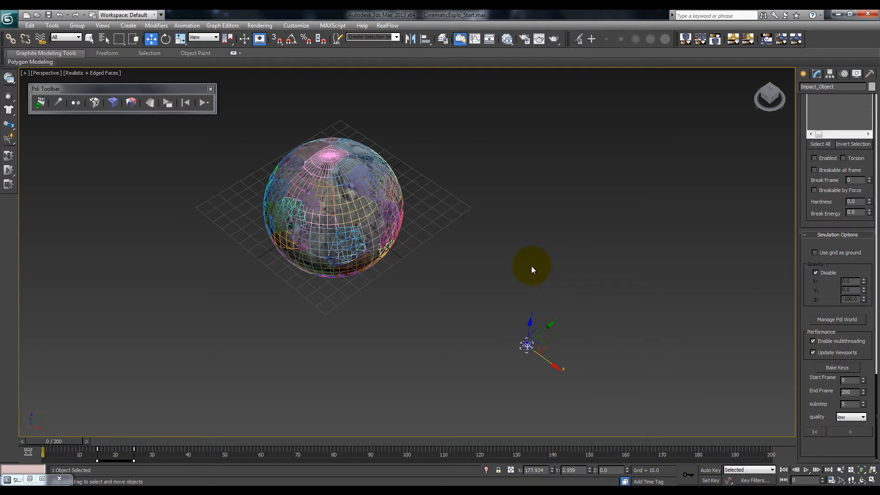
- Save the scene, test-run the Pdi simulation past the moment of impact, and reset it to frame 0
key(ctrl+s)
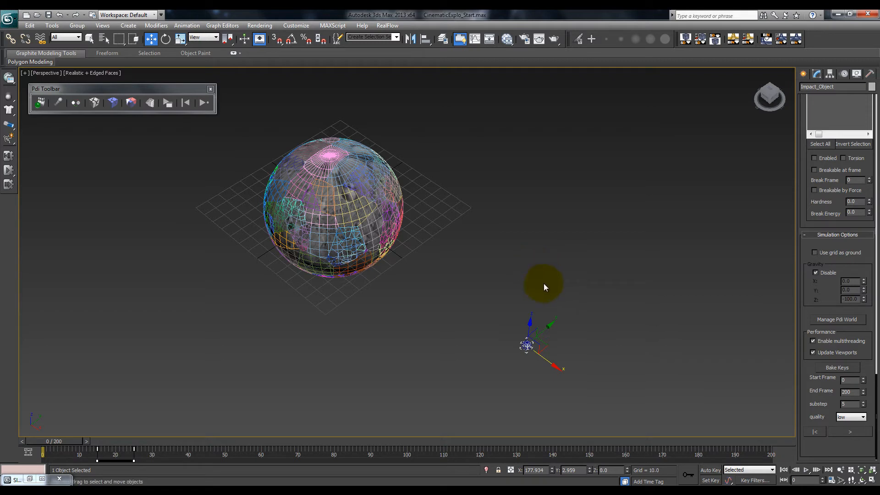
click(851, 433)
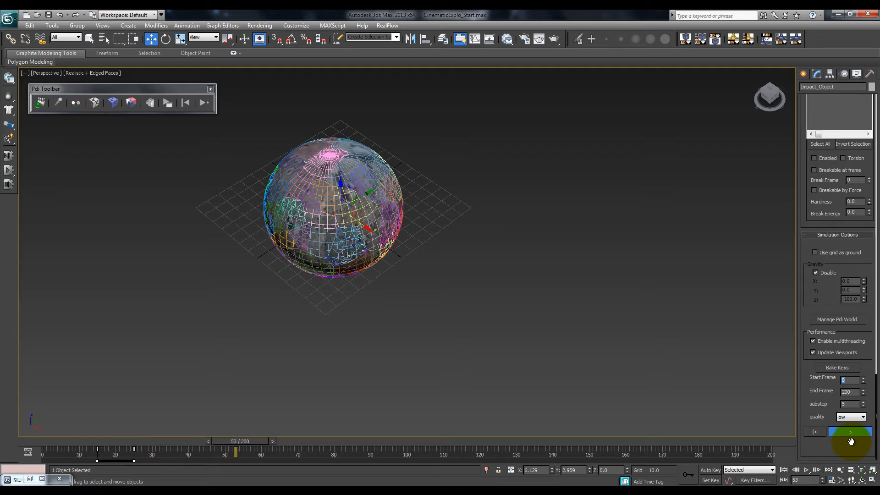
click(848, 431)
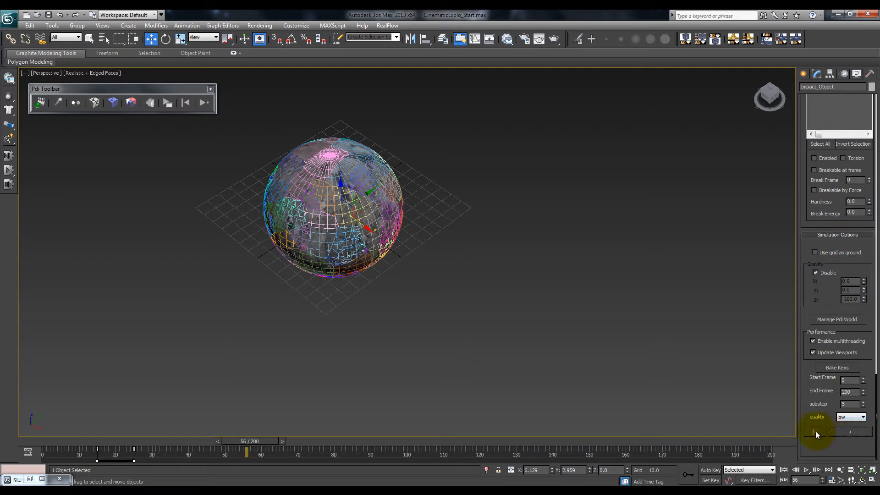
click(815, 431)
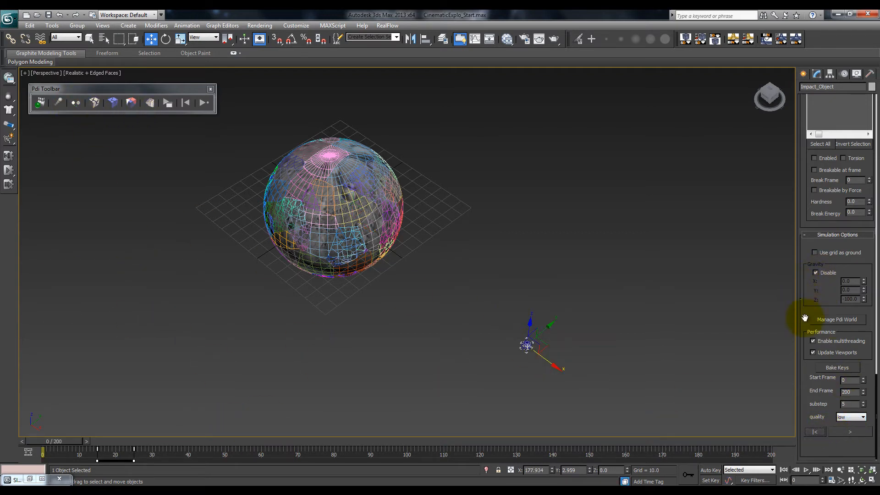
- Review the fracture settings and the impact sphere's dynamics and bounding volume settings
scroll(806, 313, up, 5)
scroll(811, 412, up, 3)
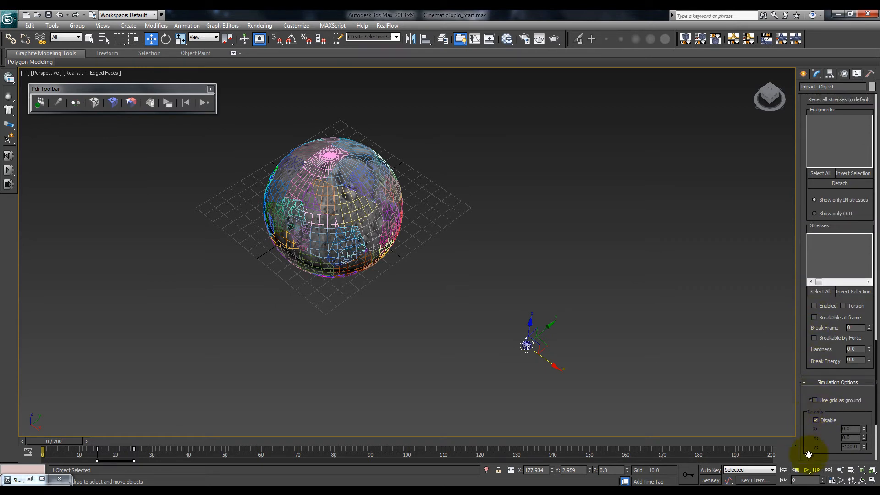
drag(805, 286, 805, 399)
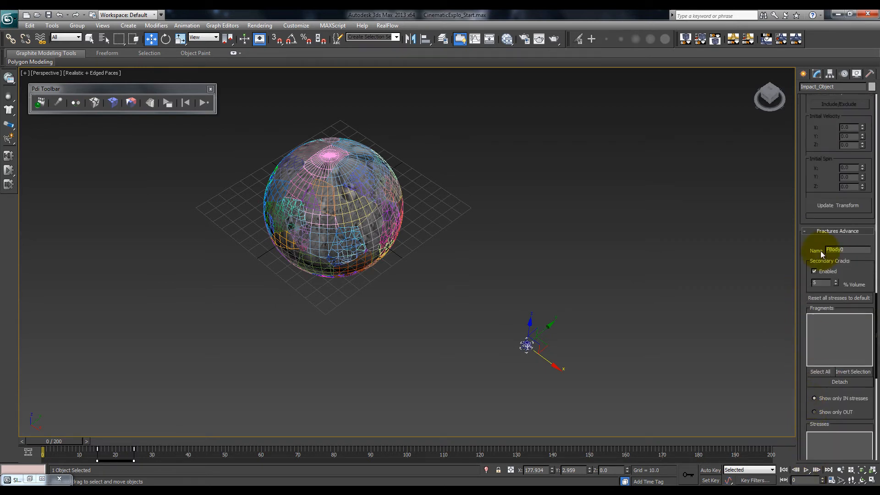
drag(809, 171, 811, 428)
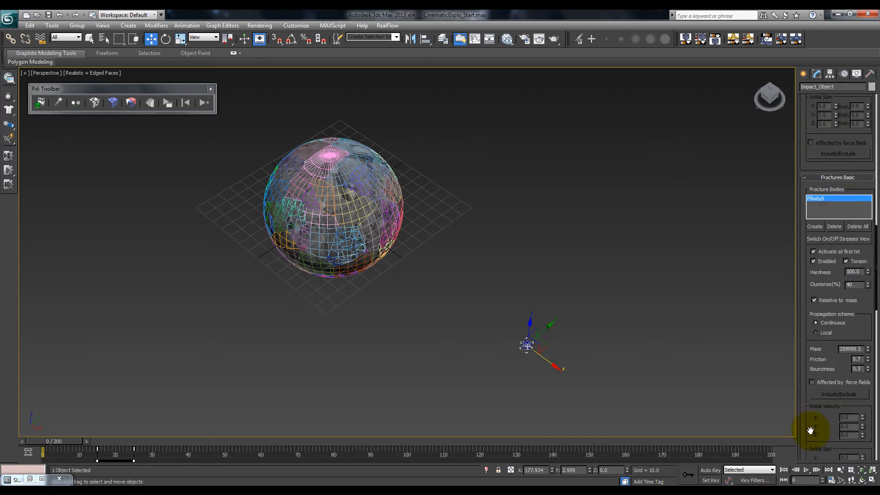
drag(800, 158, 794, 458)
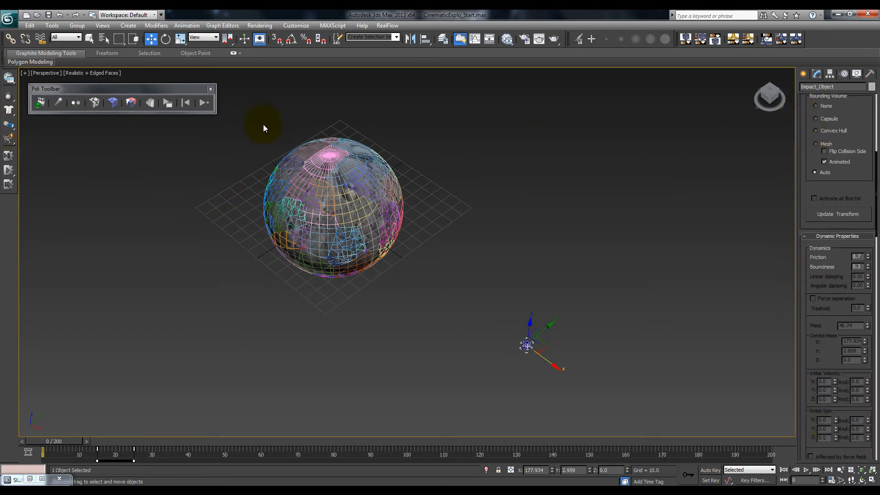
- Select the planet's Sphere001_shatterGroup001 with all its fragments and look over its dynamics settings
click(540, 285)
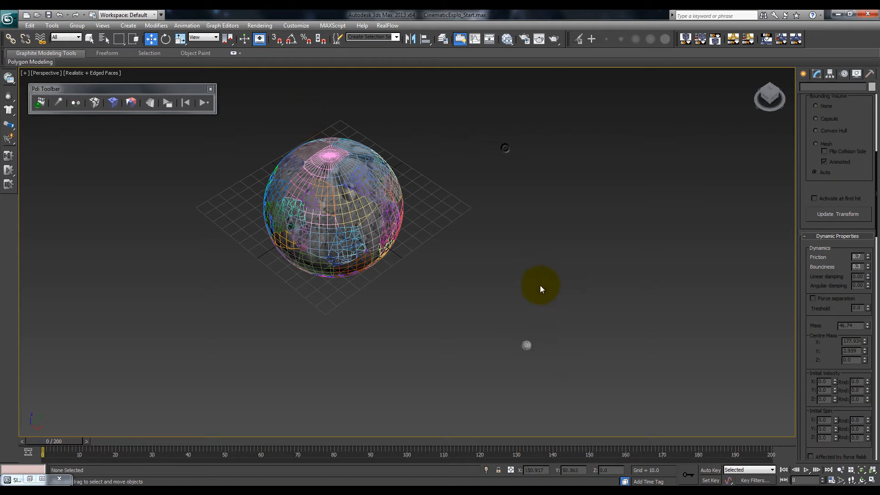
key(h)
double_click(526, 134)
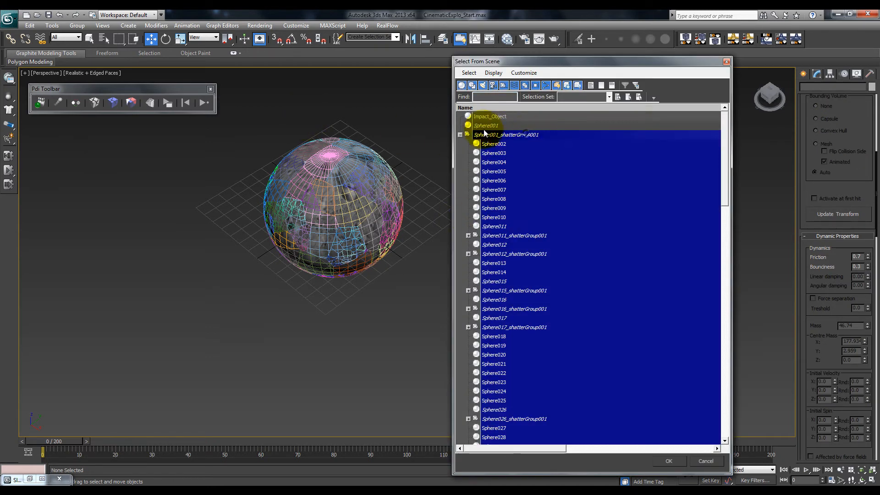
click(460, 134)
click(668, 461)
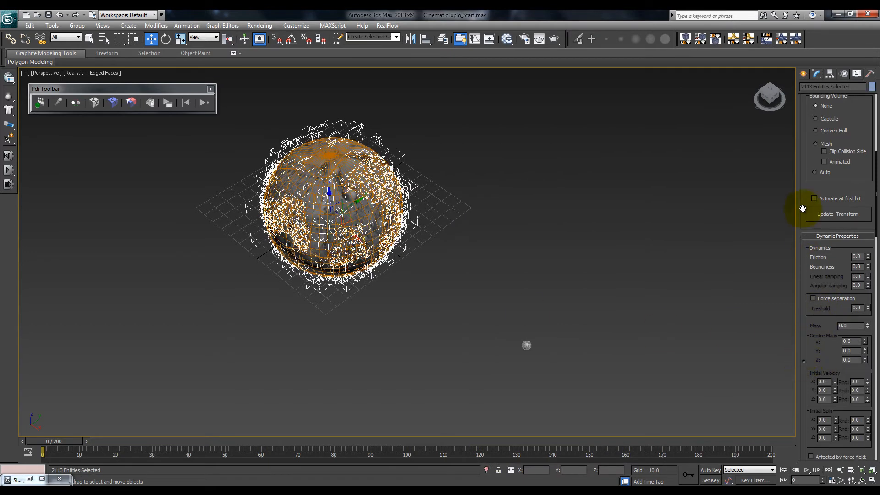
scroll(806, 275, down, 5)
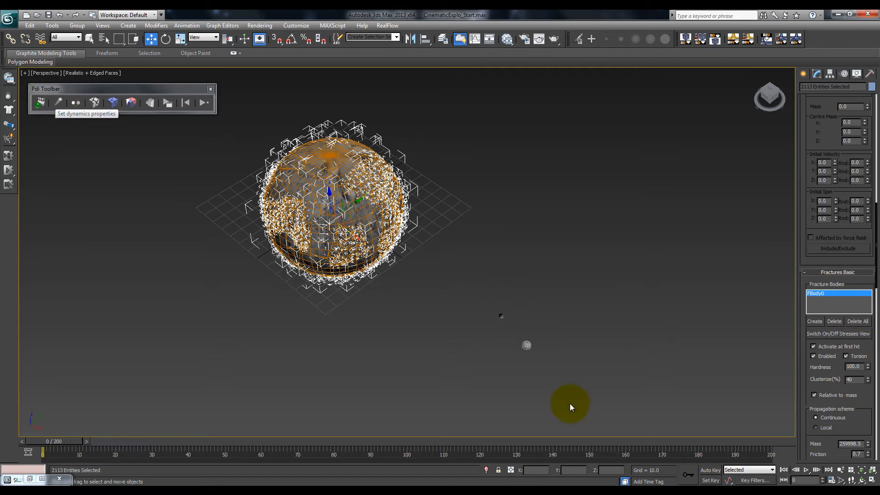
- Select the small impact sphere and examine its Pdi dynamic properties
click(527, 345)
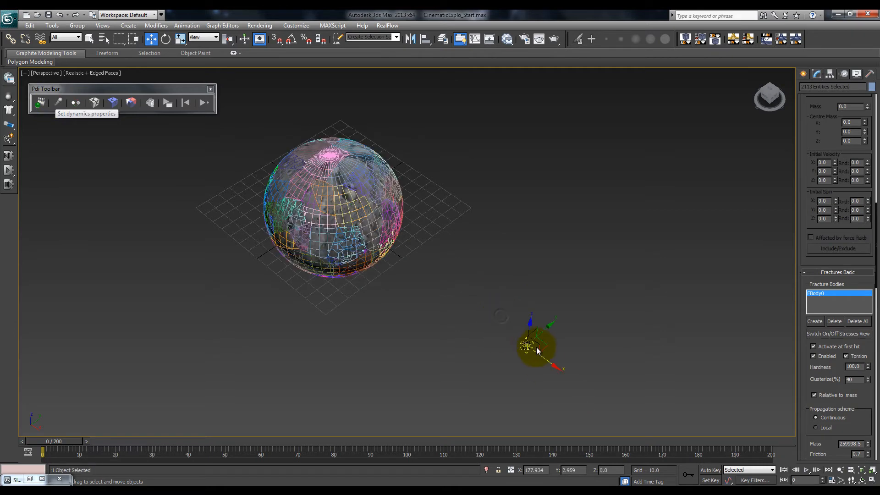
click(60, 100)
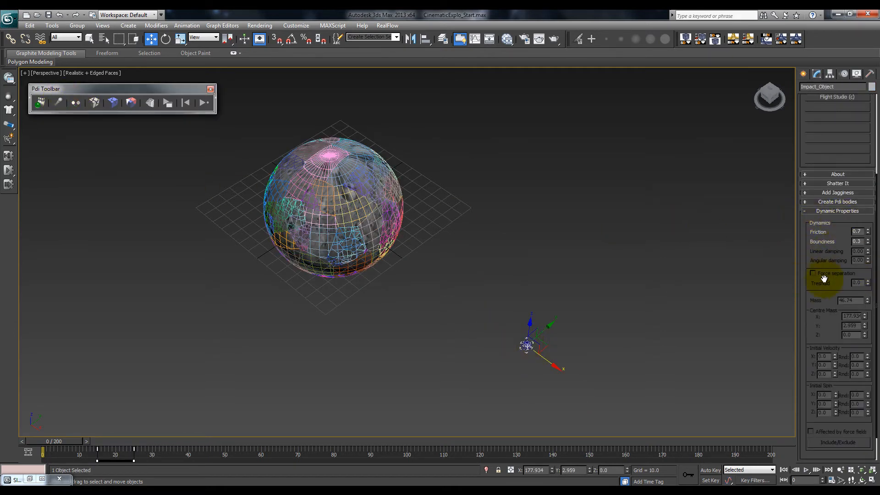
drag(819, 324, 821, 163)
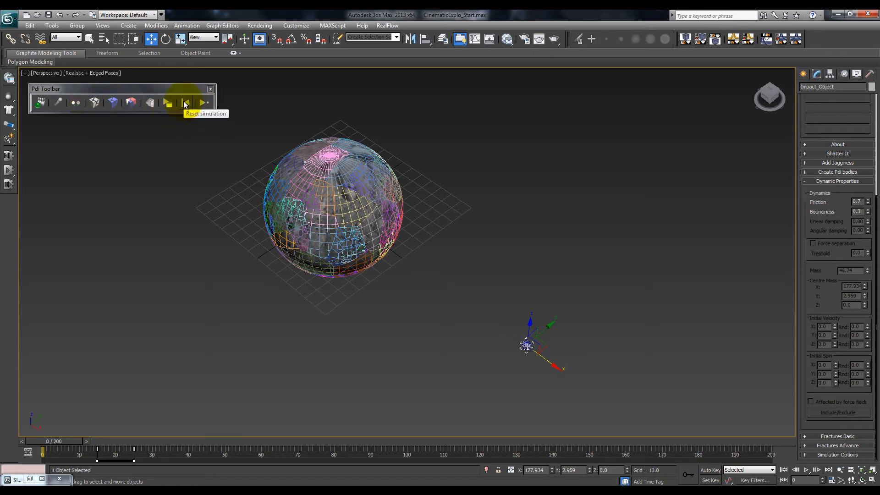
- Run the Pdi simulation again to check the impact on the planet, then reset it
click(203, 103)
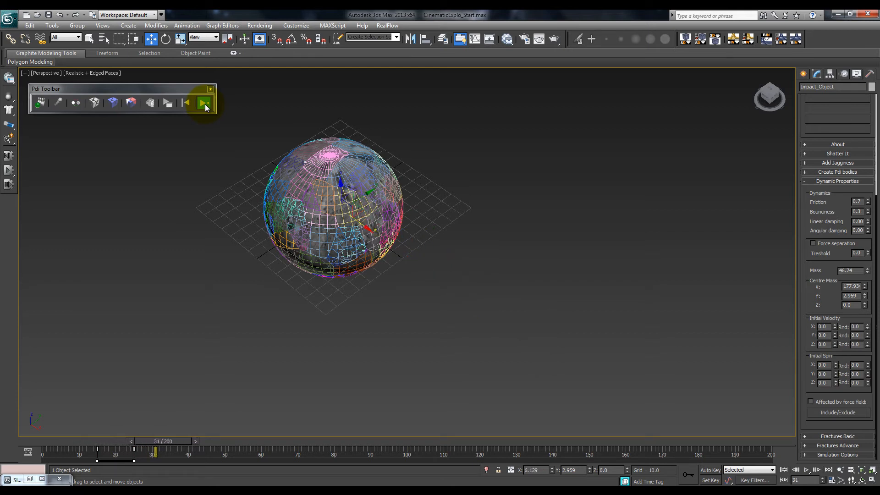
click(205, 104)
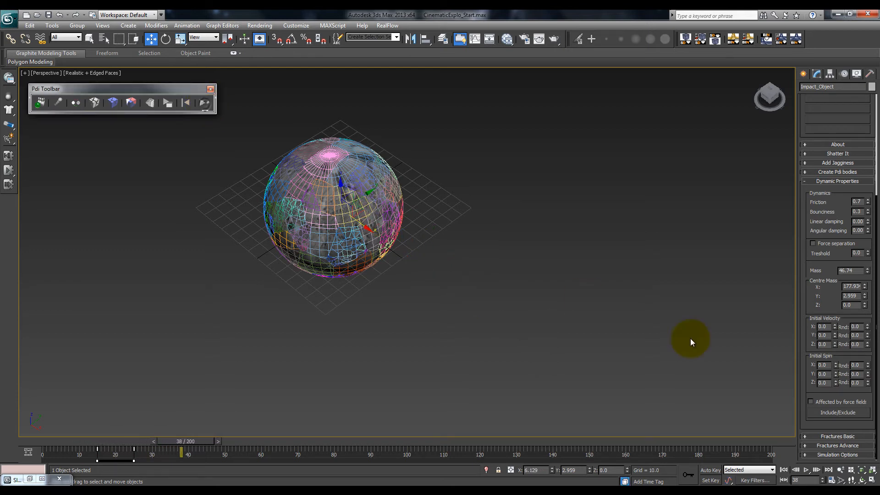
click(186, 102)
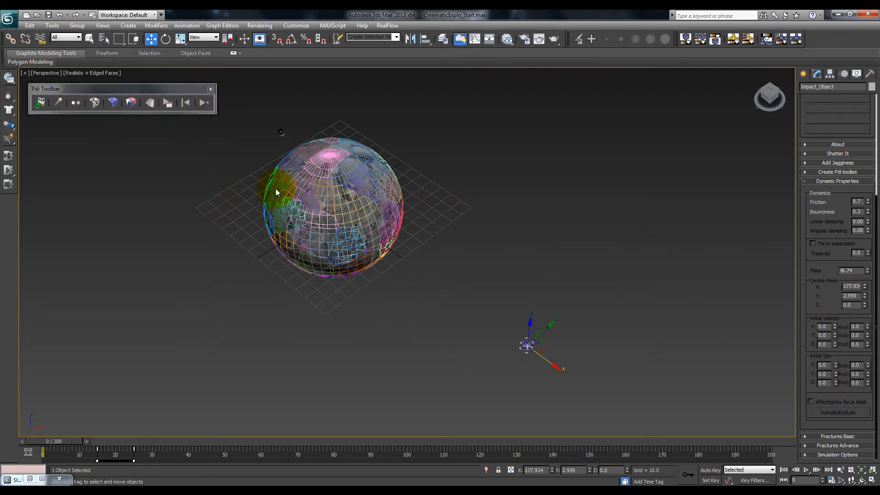
- Select the shattered planet group Sphere001_shatterGroup001 together with all its fragments
click(480, 297)
key(h)
double_click(503, 134)
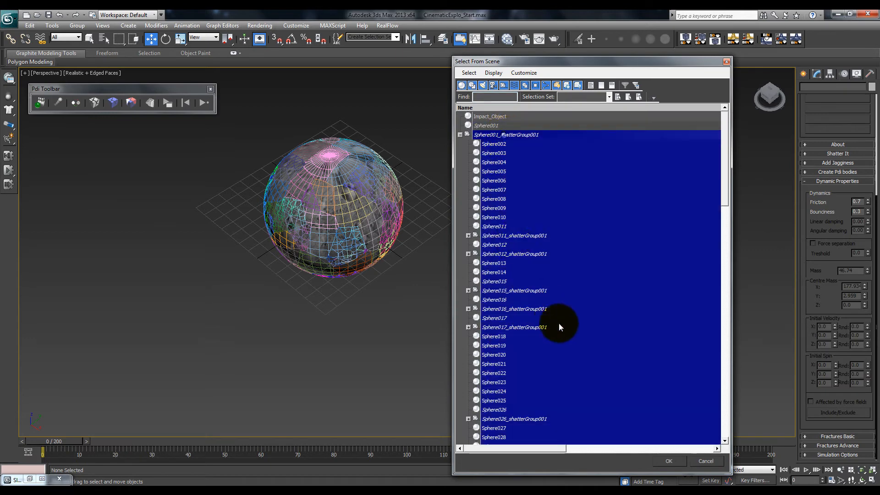
click(668, 460)
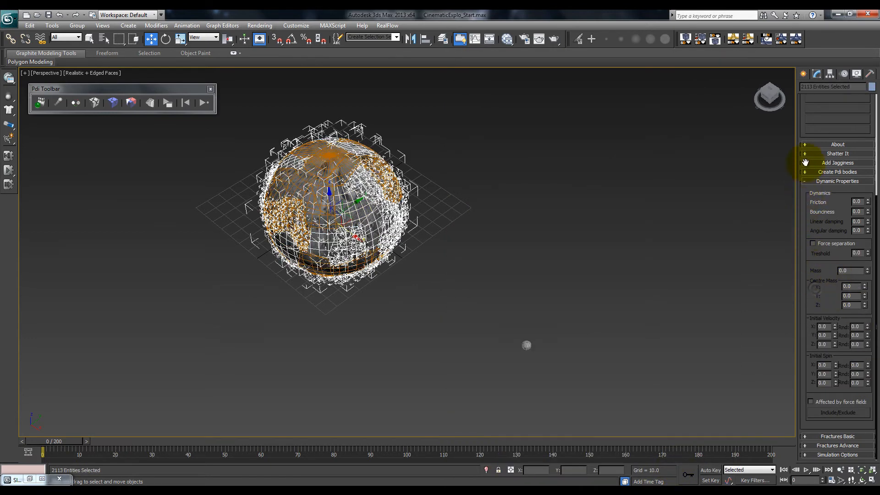
- Look over the Add Jagginess and Dynamic Properties settings for the selected planet fragments
scroll(805, 329, up, 5)
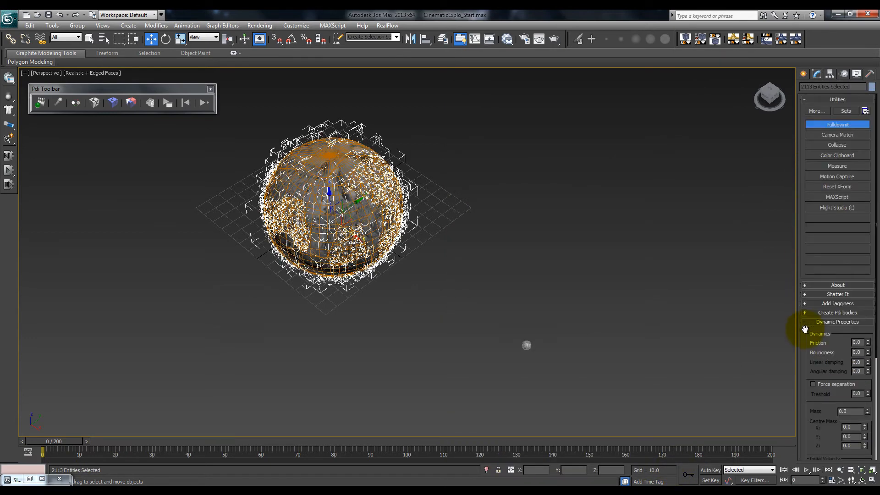
click(840, 303)
drag(803, 420, 814, 241)
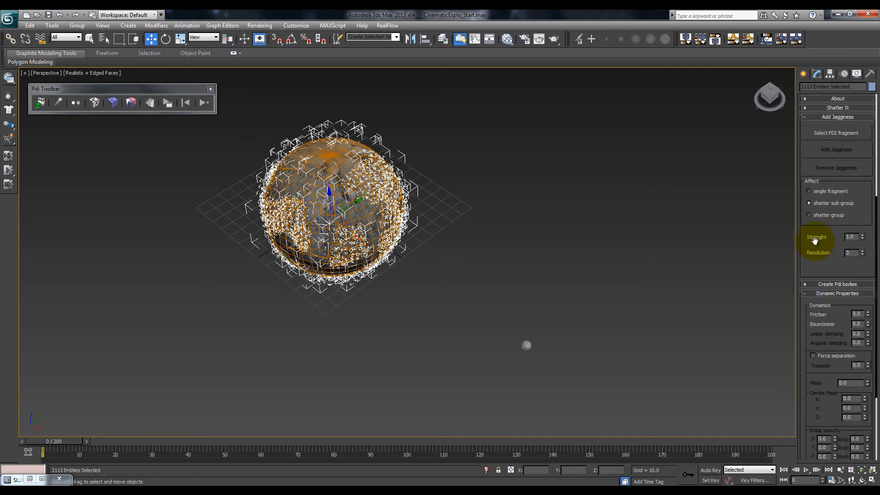
drag(811, 308, 811, 249)
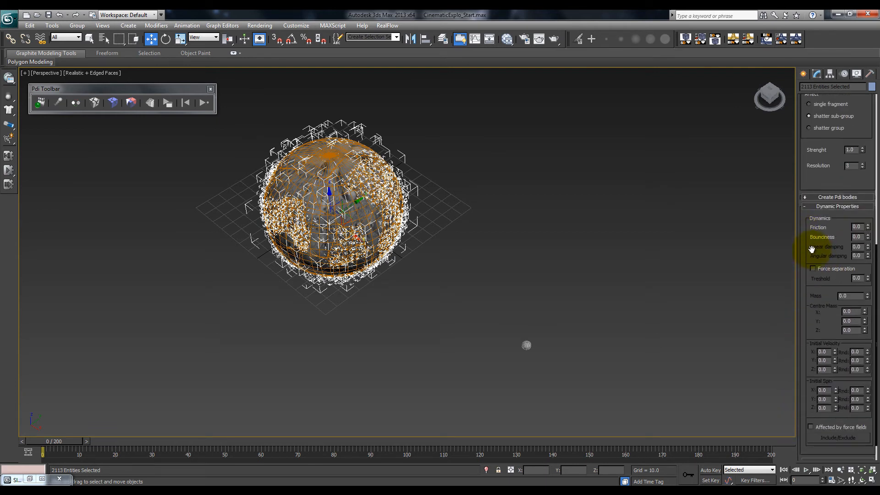
- Select the small Impact_Object sphere on its own and check that its Pdi body type is set to Kinematic
click(687, 345)
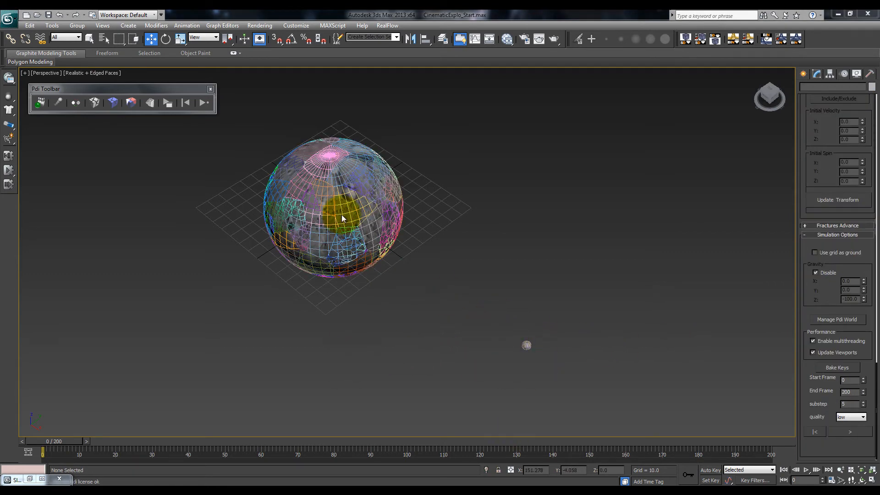
click(527, 345)
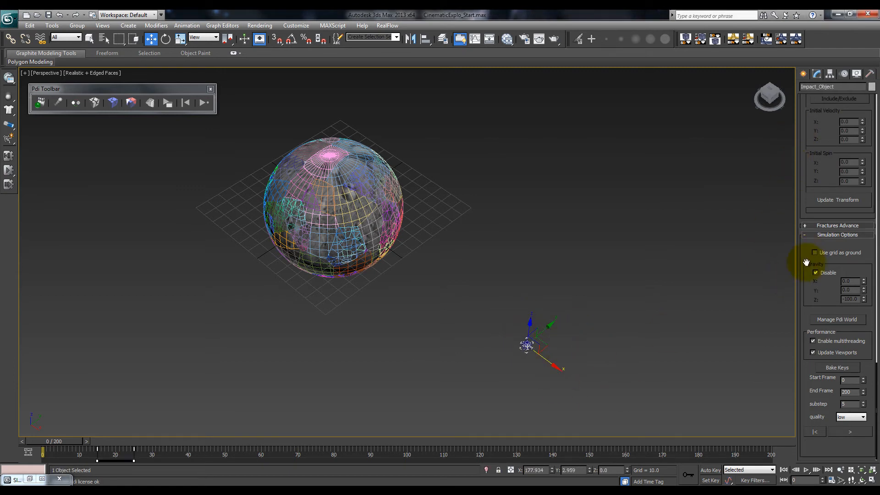
drag(805, 270, 805, 440)
drag(808, 178, 807, 395)
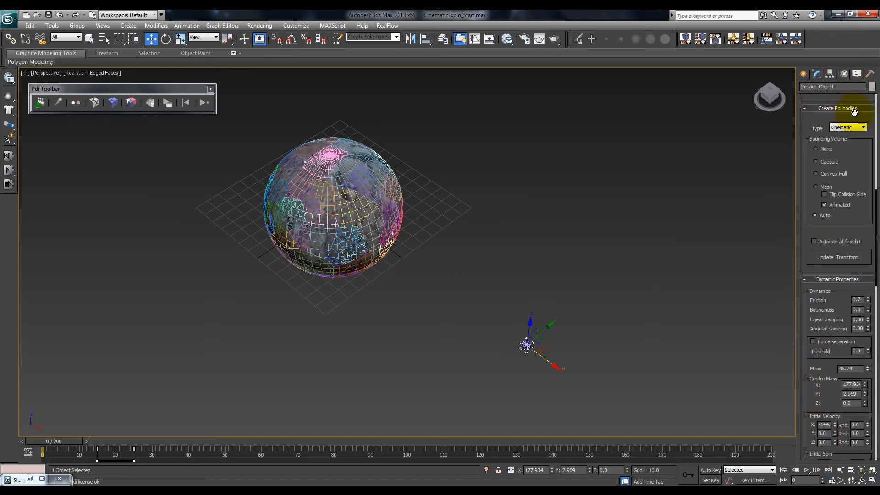
click(847, 128)
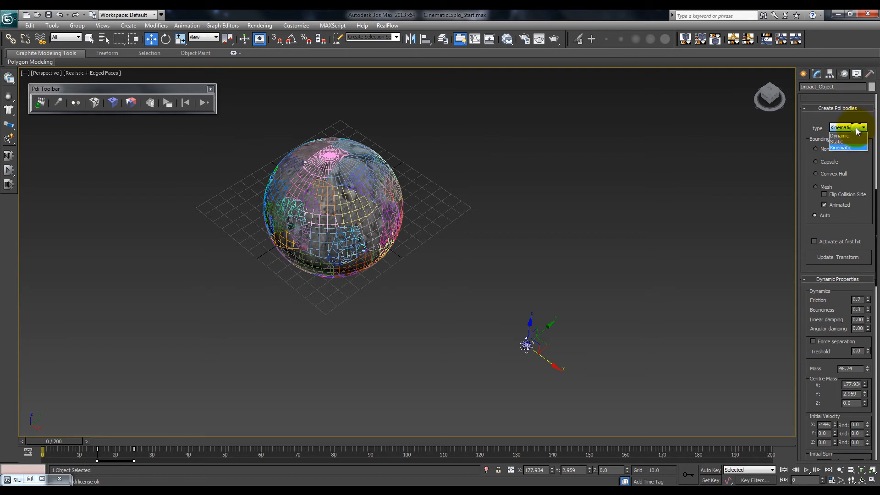
click(841, 148)
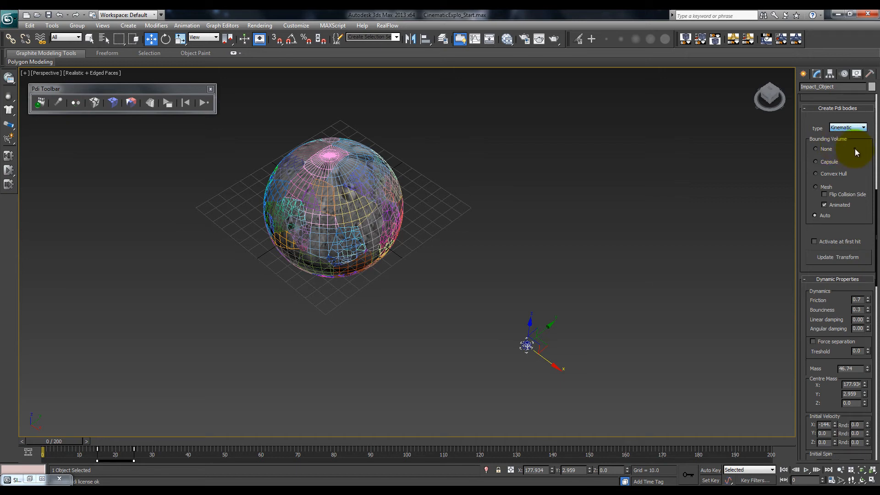
- Run the Pdi simulation with the kinematic impact sphere, inspect the breaking planet from another angle, and reset the simulation
right_click(808, 196)
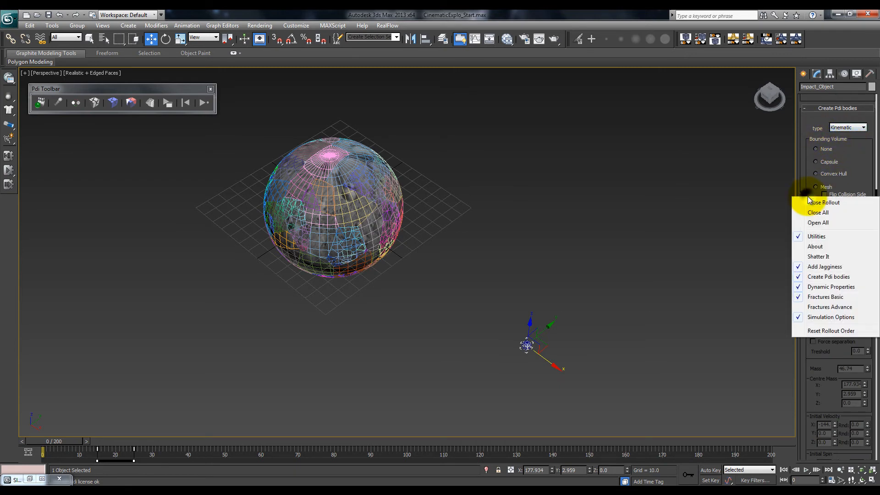
click(828, 317)
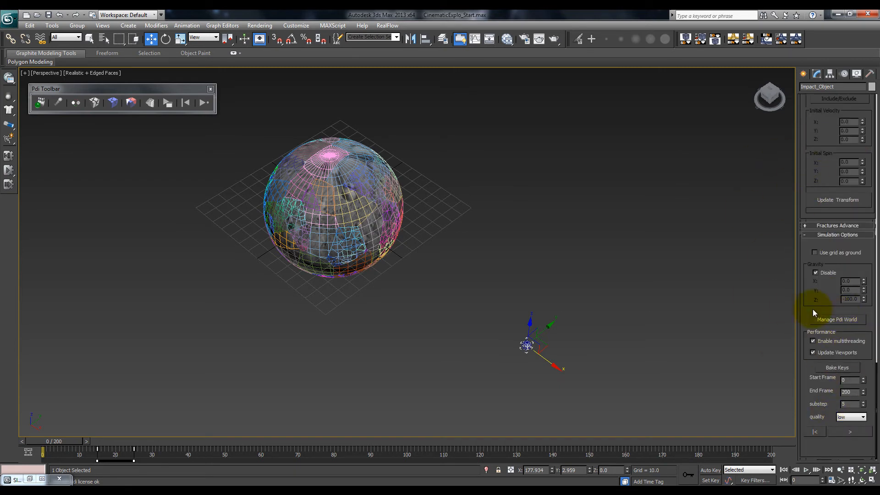
click(850, 432)
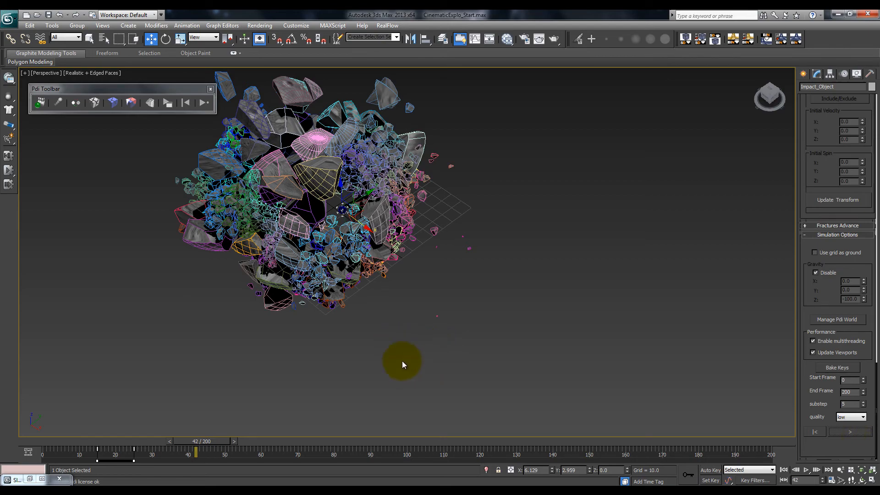
alt+middle_drag(296, 303, 411, 330)
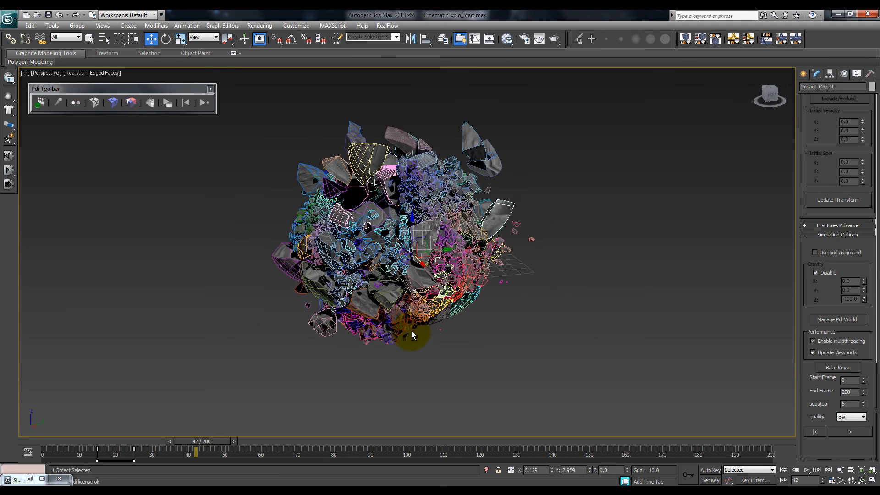
click(818, 434)
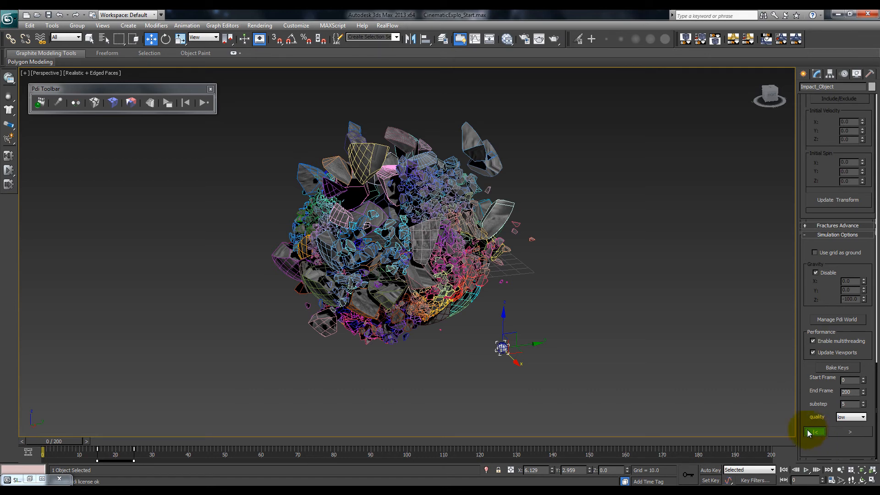
click(808, 430)
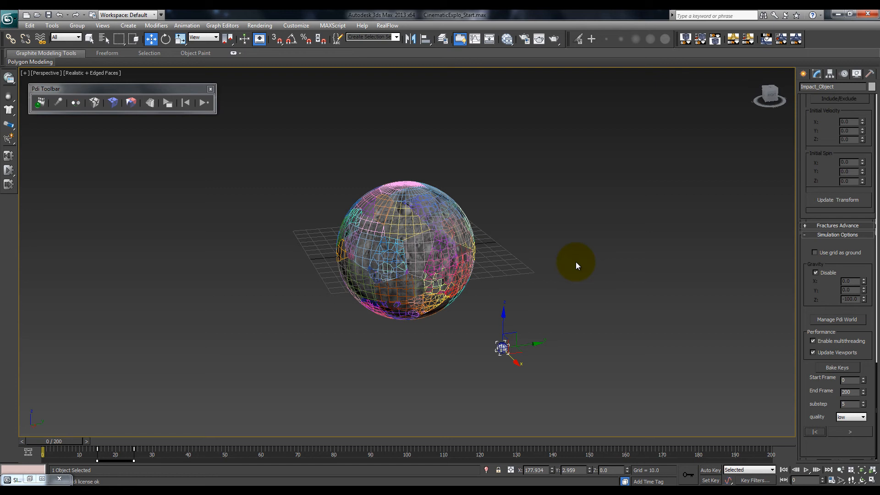
- Bake the simulation to keys for frames 0 to 200 and select several fragments to check their keyframes
click(837, 367)
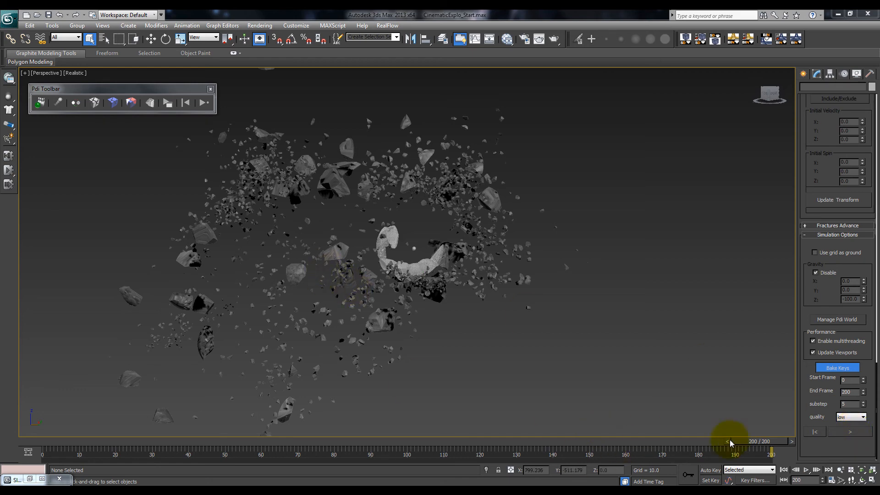
click(501, 192)
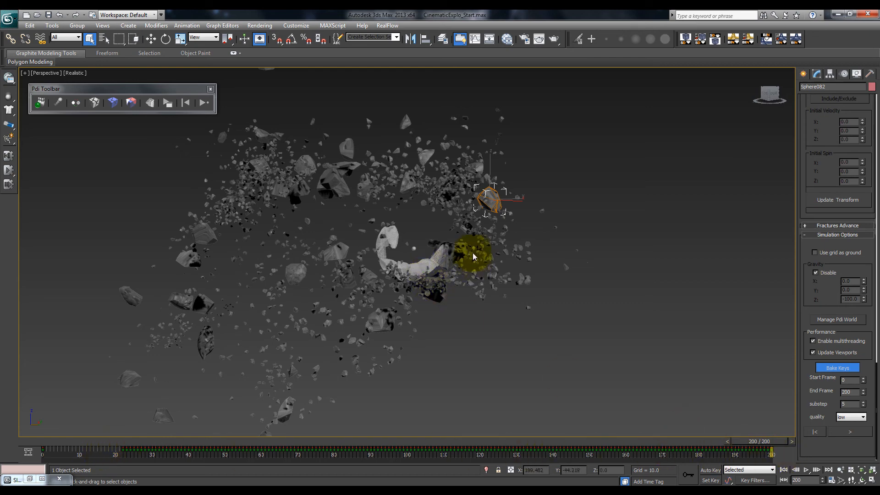
click(461, 251)
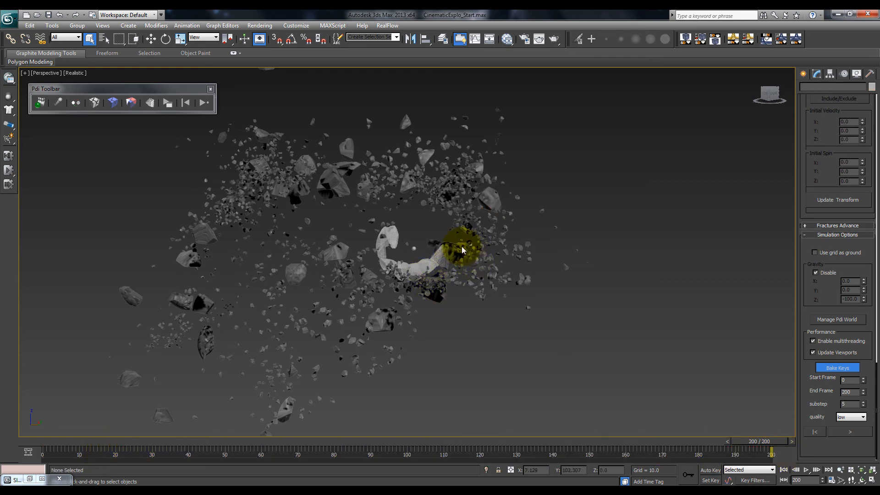
click(372, 320)
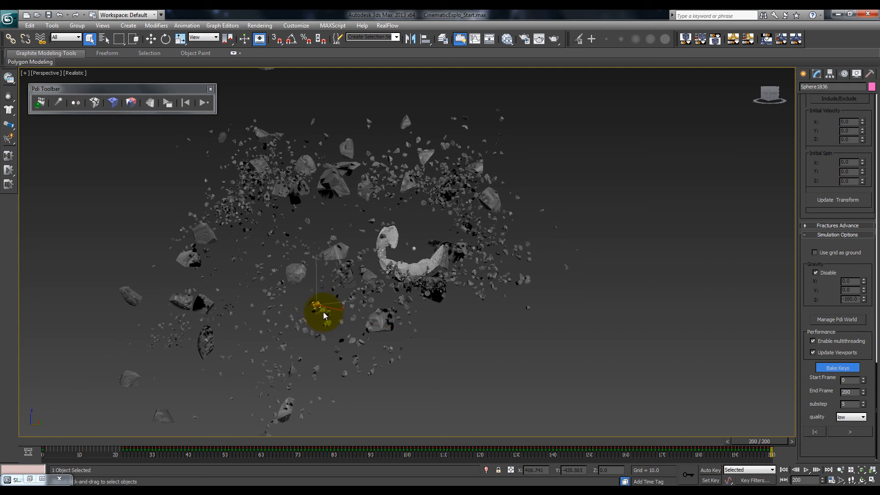
click(326, 326)
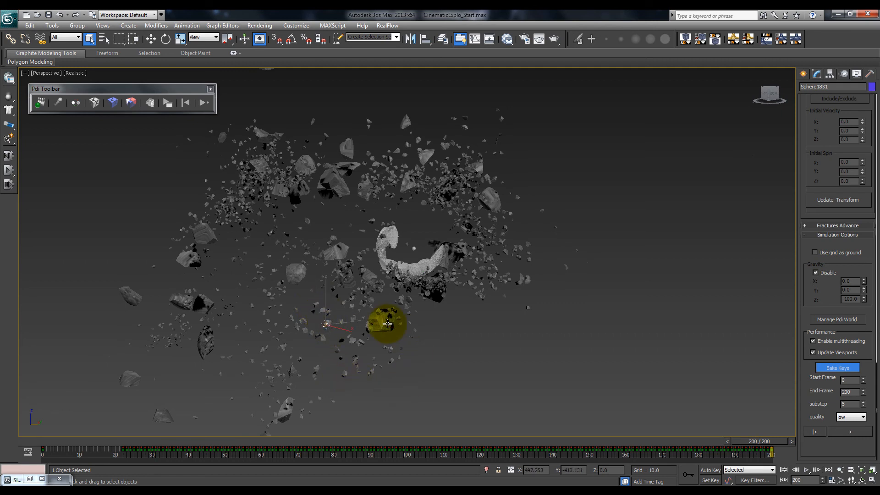
click(383, 324)
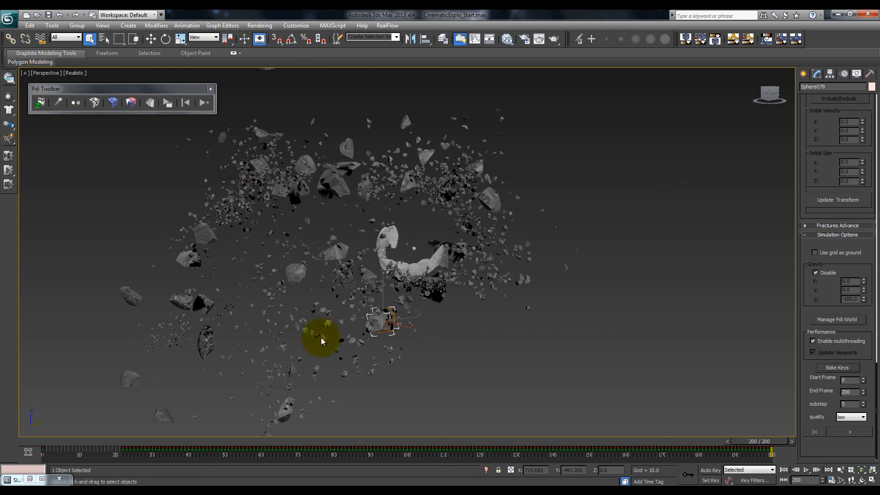
- Return to frame 0 and hide the Impact_Object sphere
click(782, 471)
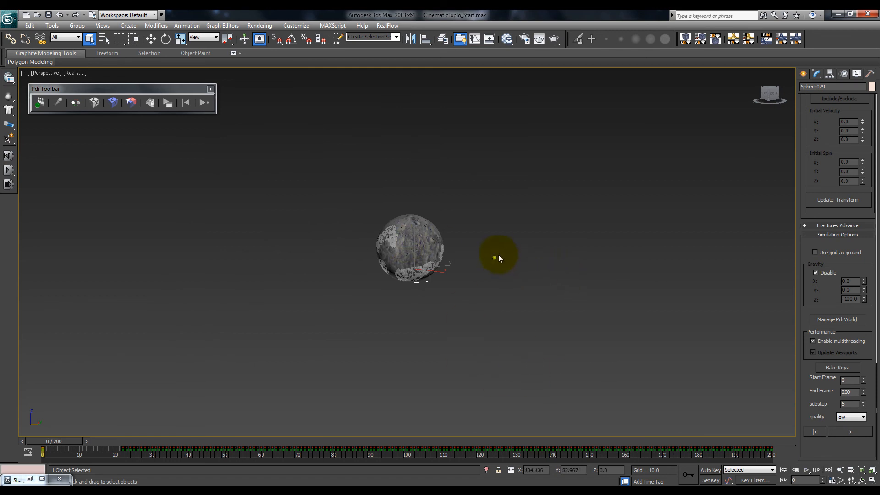
click(493, 257)
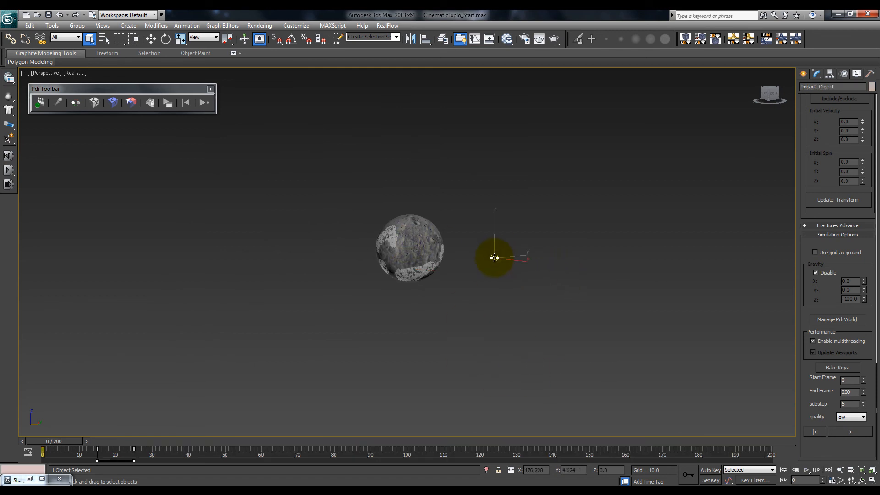
right_click(494, 257)
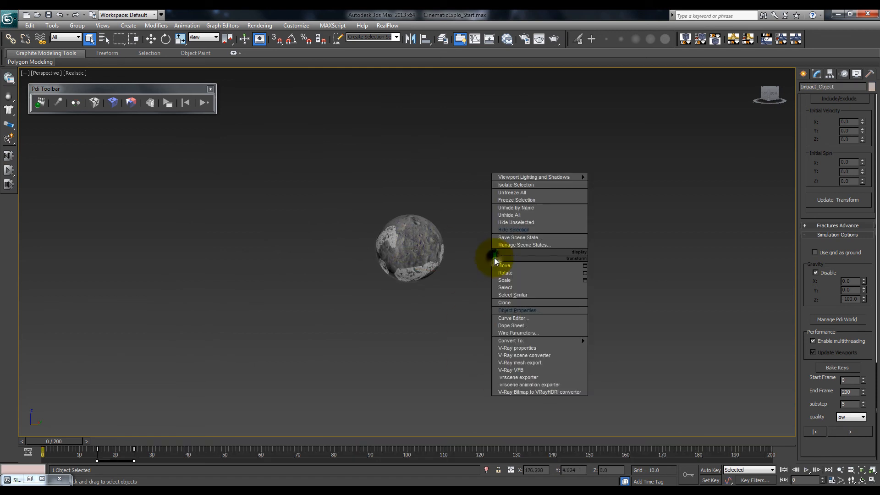
click(518, 233)
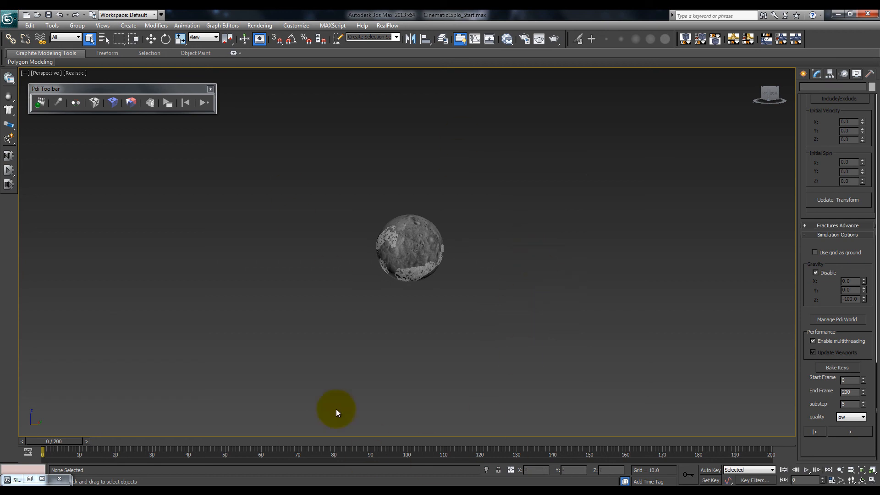
- Play the baked explosion, stop it at frame 105, and examine the scattered fragments from a different angle
click(806, 470)
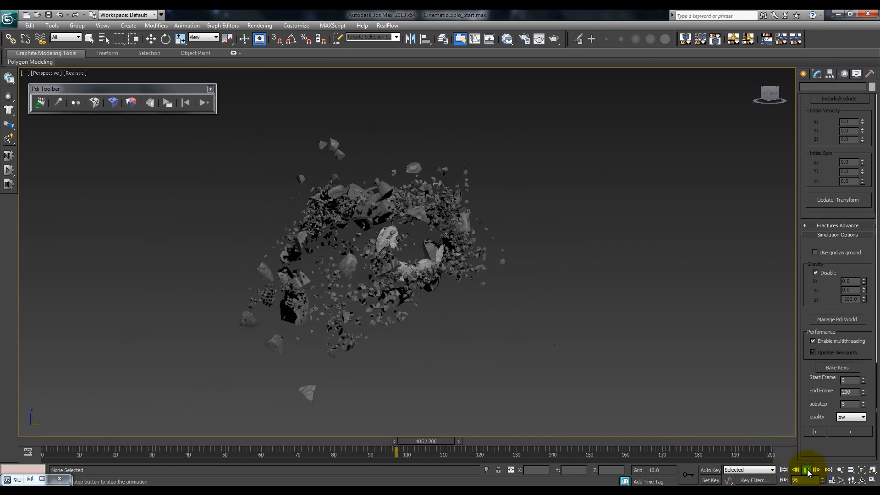
click(806, 470)
click(862, 479)
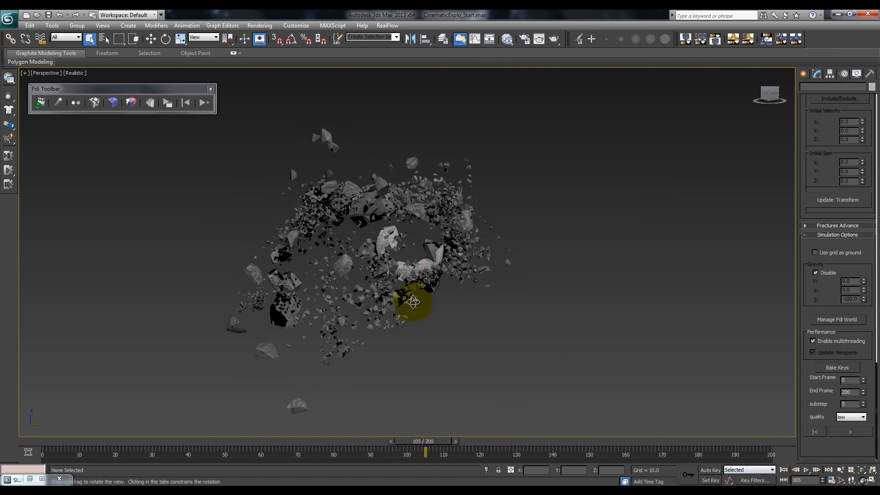
drag(380, 251, 466, 246)
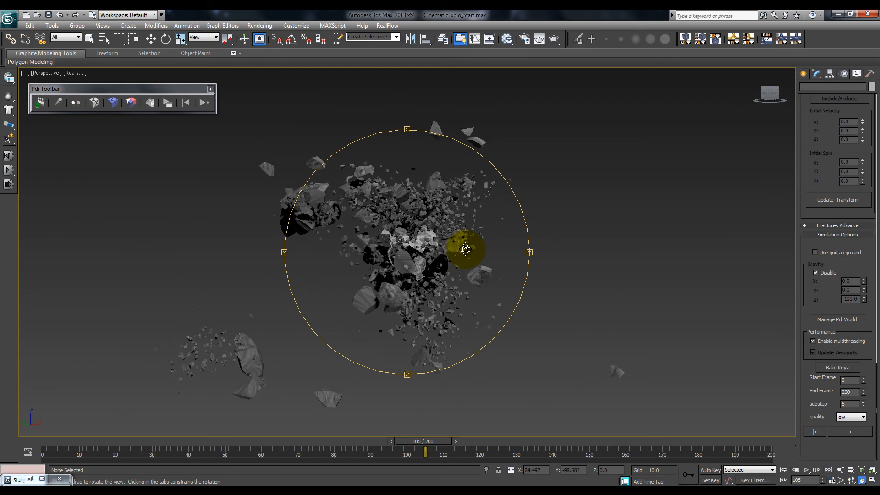
right_click(466, 246)
- Replay the explosion from frame 0 in the new view, stop at frame 162, and return to the first frame
click(782, 470)
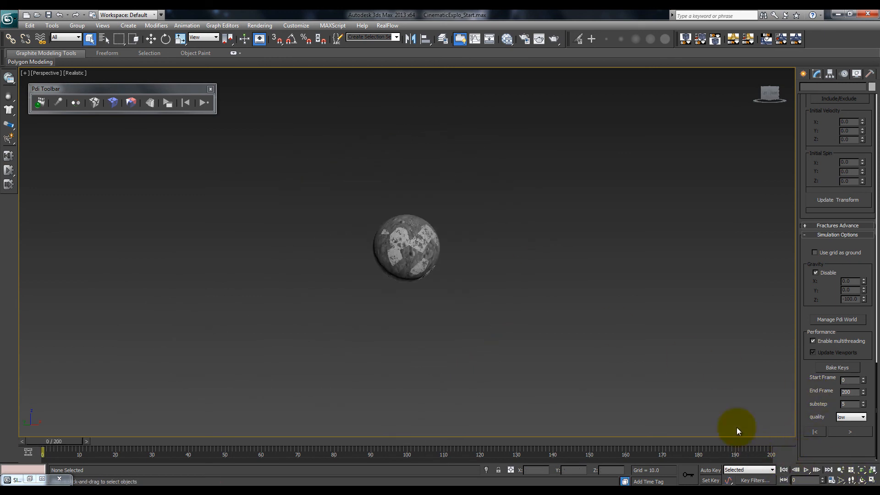
click(805, 469)
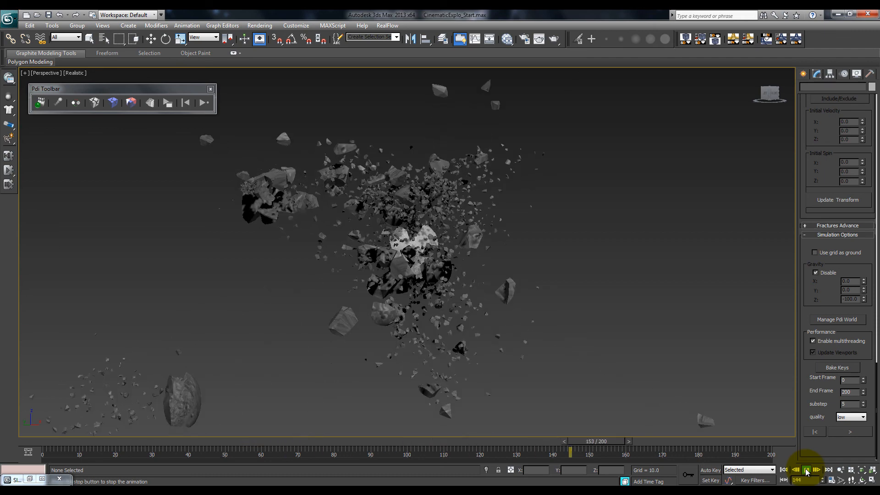
click(803, 469)
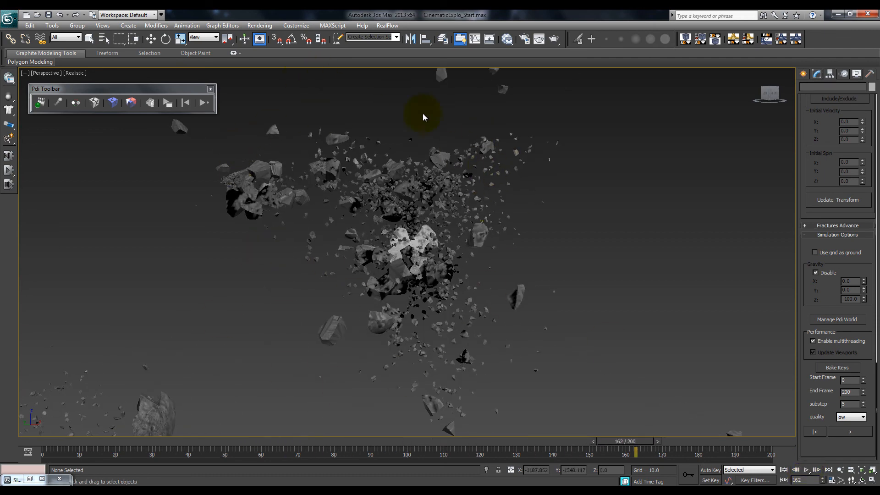
click(782, 470)
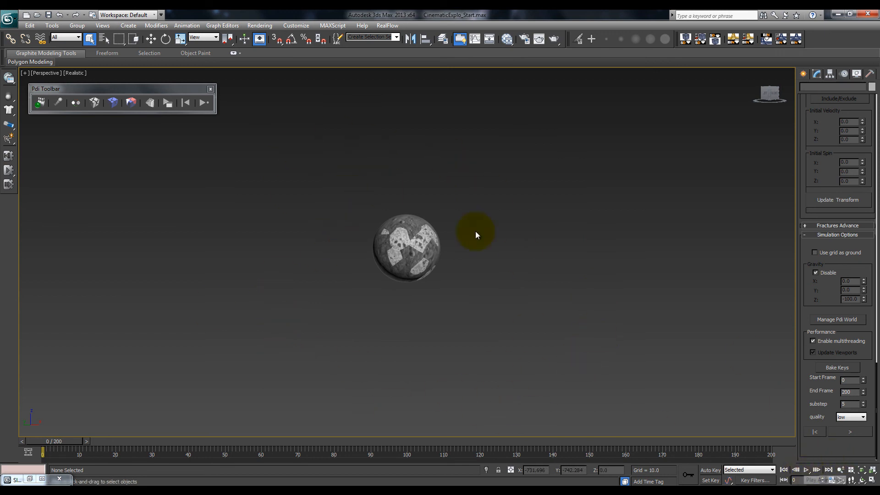
- Open the file commands for saving the scene
click(8, 18)
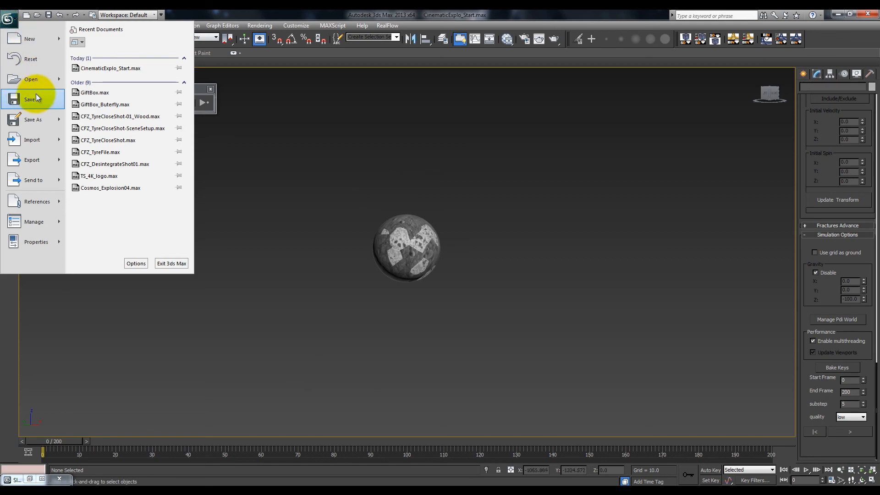